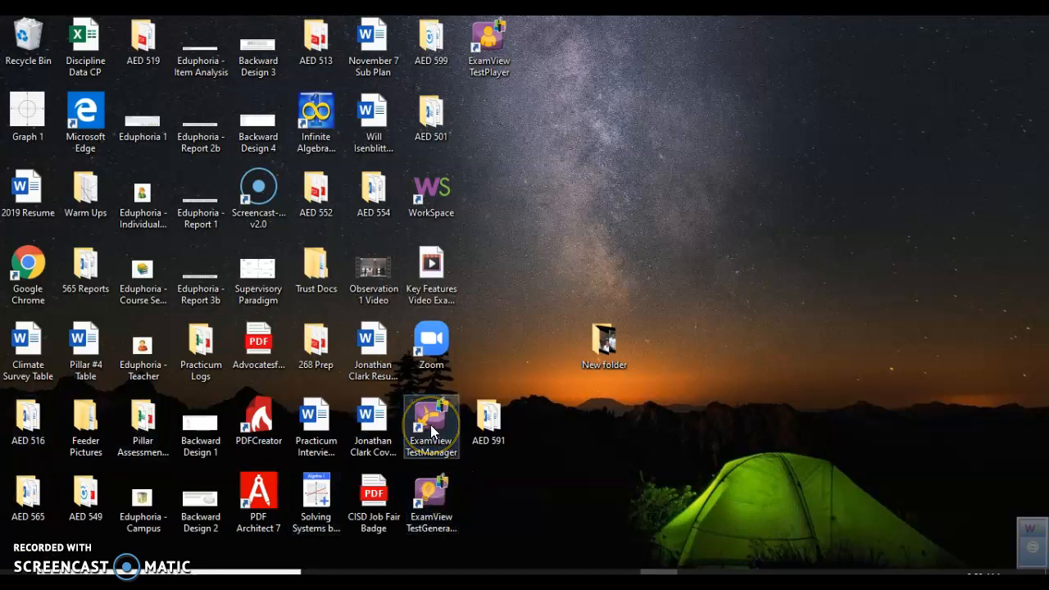
Step: Launch ExamView Test Generator and create a new test from scratch titled "Sample Test"
click(416, 484)
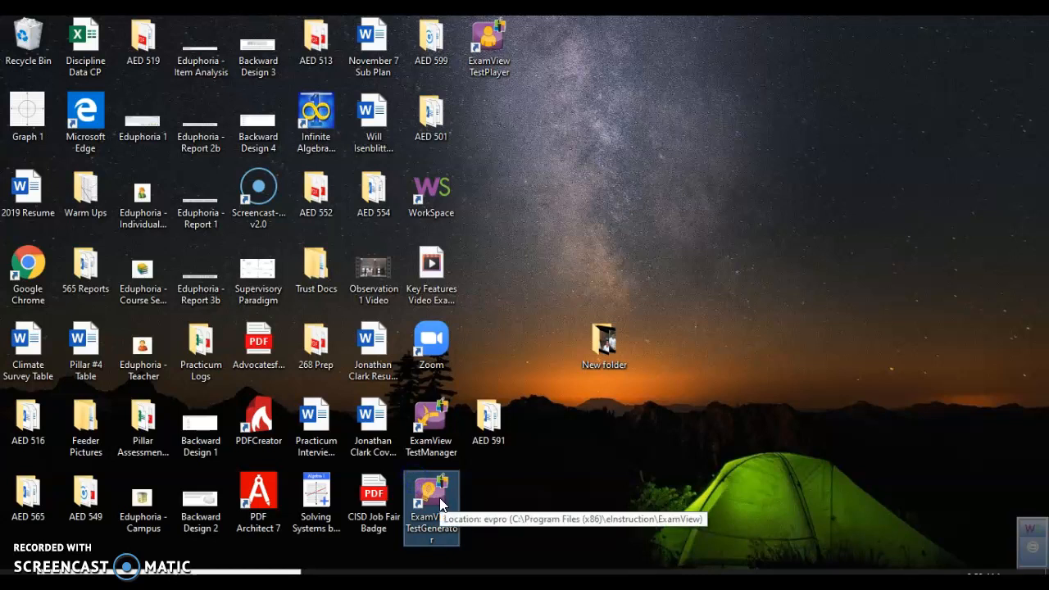
double_click(439, 497)
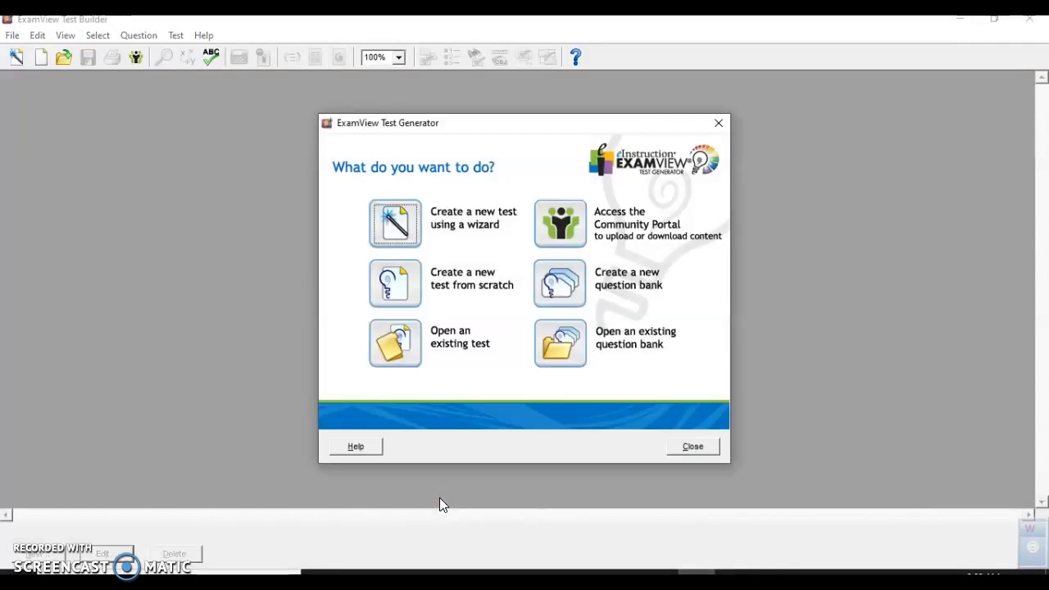
click(437, 285)
click(411, 280)
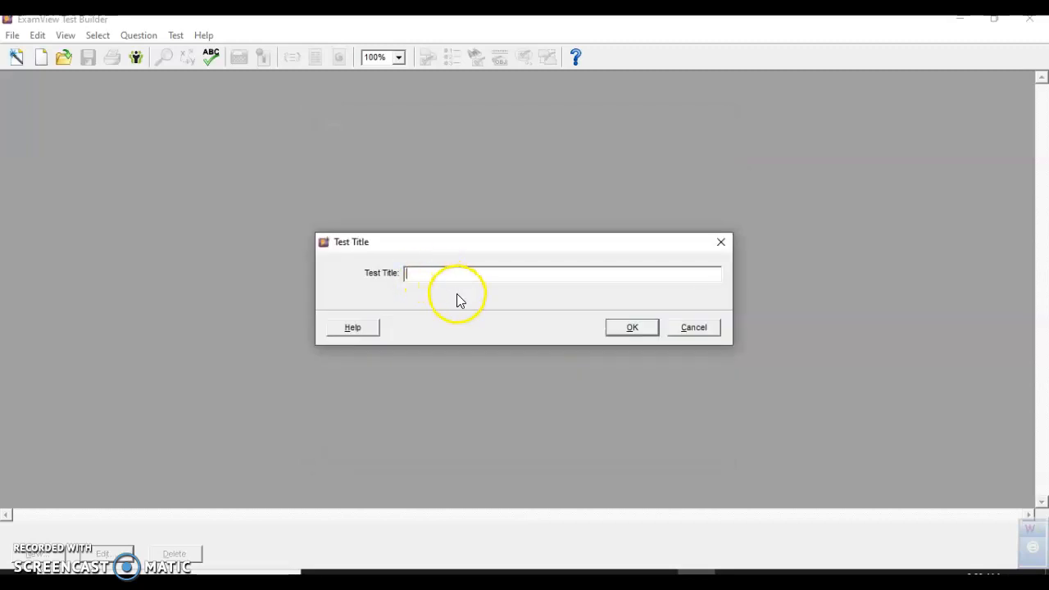
text(Sample Test)
key(Return)
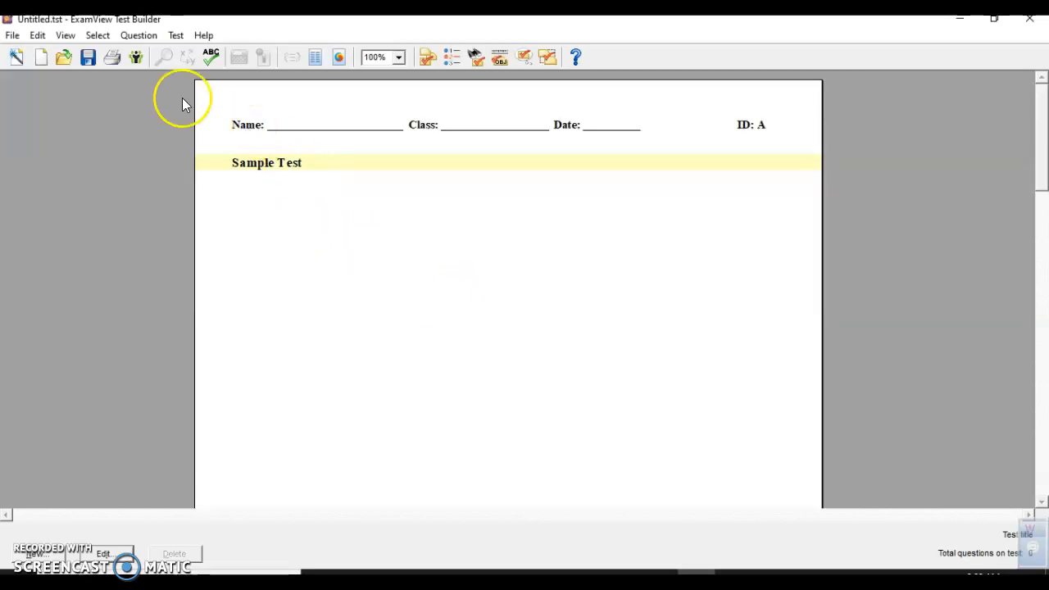
Step: Start selecting questions while viewing, using the TX Algebra 1 Module 7 bank from the HMH TX Algebra 1 Module folder
click(96, 38)
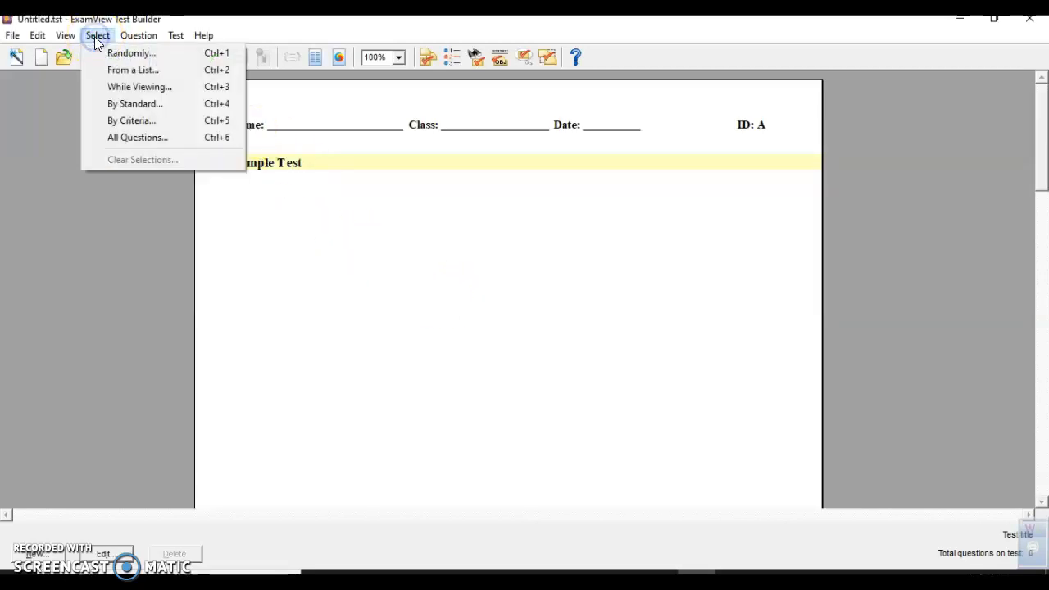
click(151, 105)
click(147, 89)
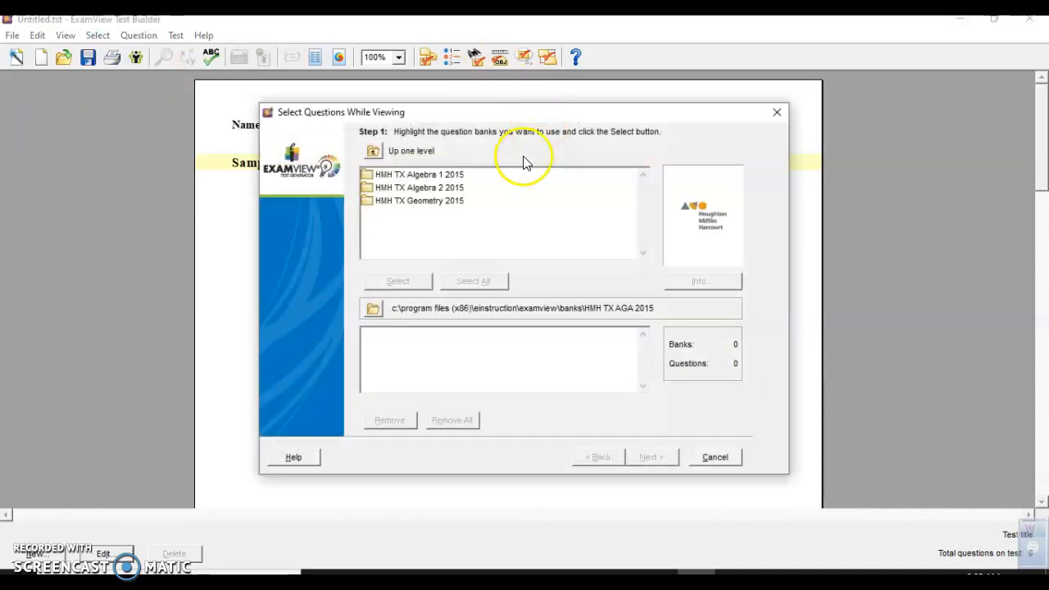
double_click(440, 174)
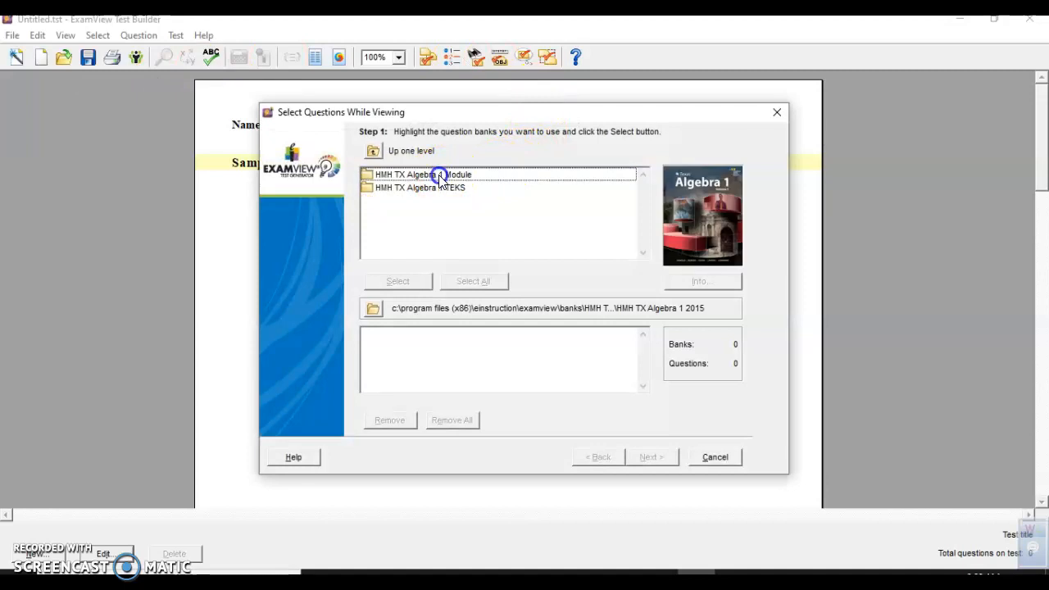
click(439, 190)
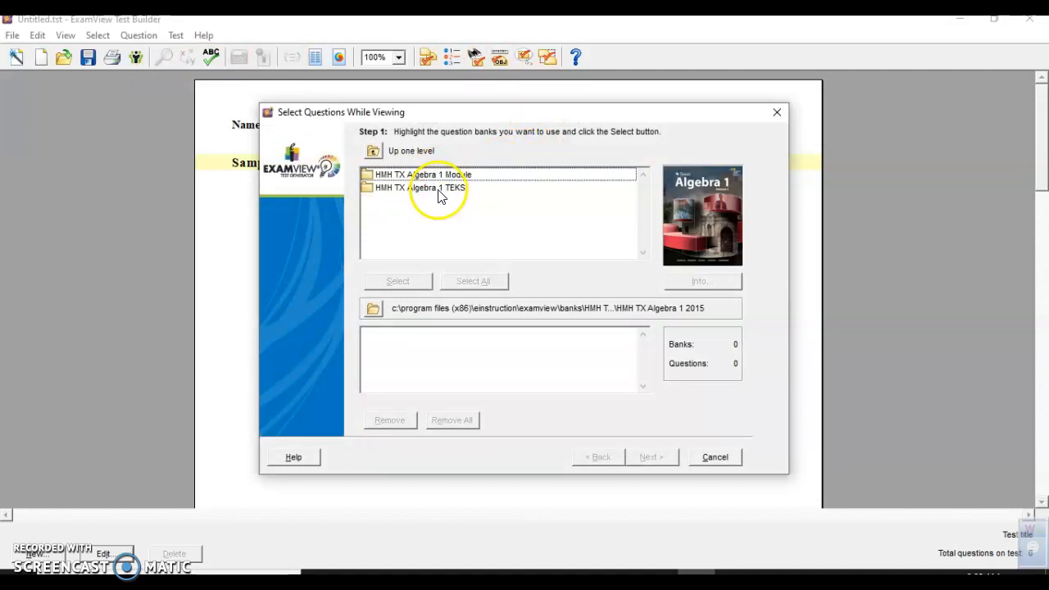
double_click(440, 175)
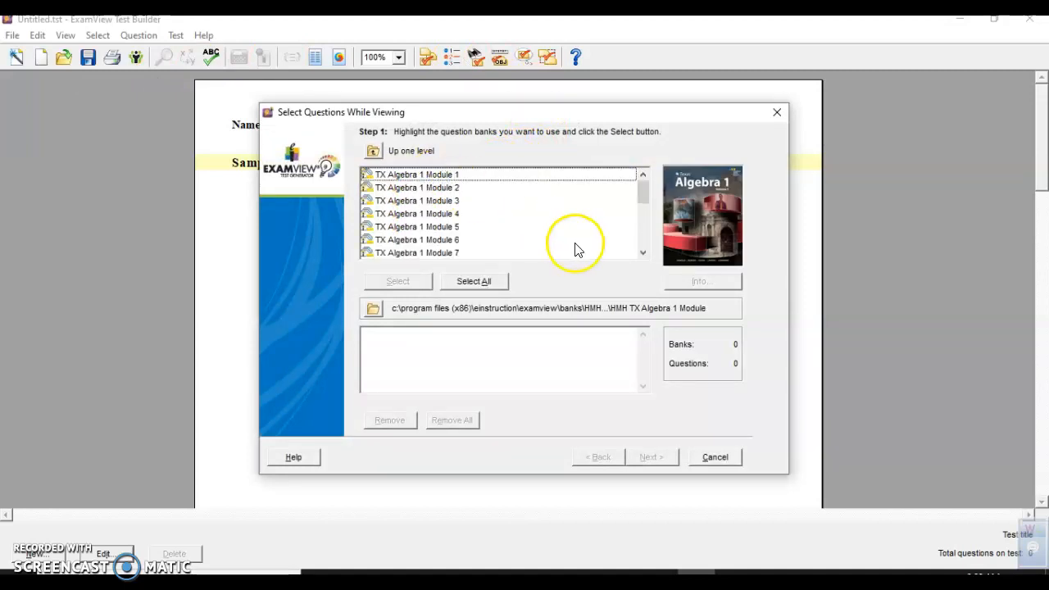
double_click(453, 253)
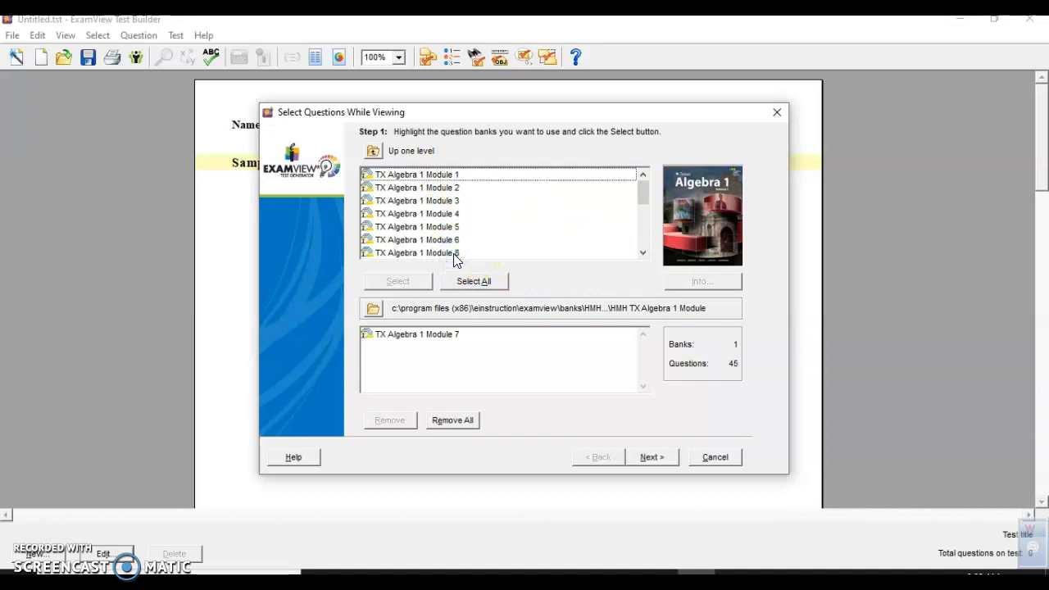
click(672, 457)
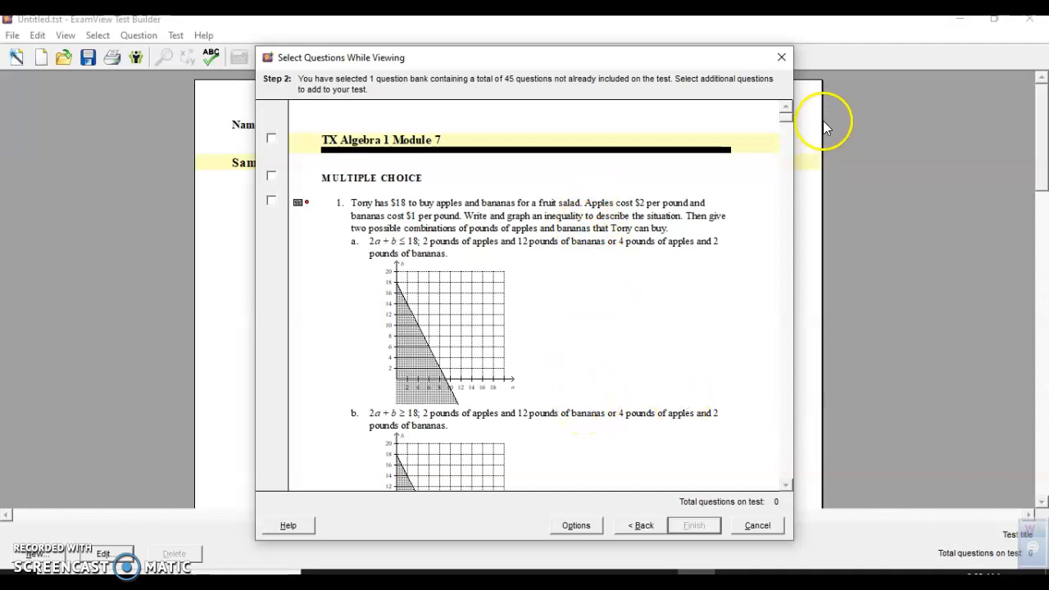
Step: Choose multiple-choice questions 1 through 4 from the Module 7 bank and add them to the test
click(784, 120)
mouse_move(783, 121)
mouse_down()
mouse_move(785, 146)
mouse_move(786, 118)
mouse_up()
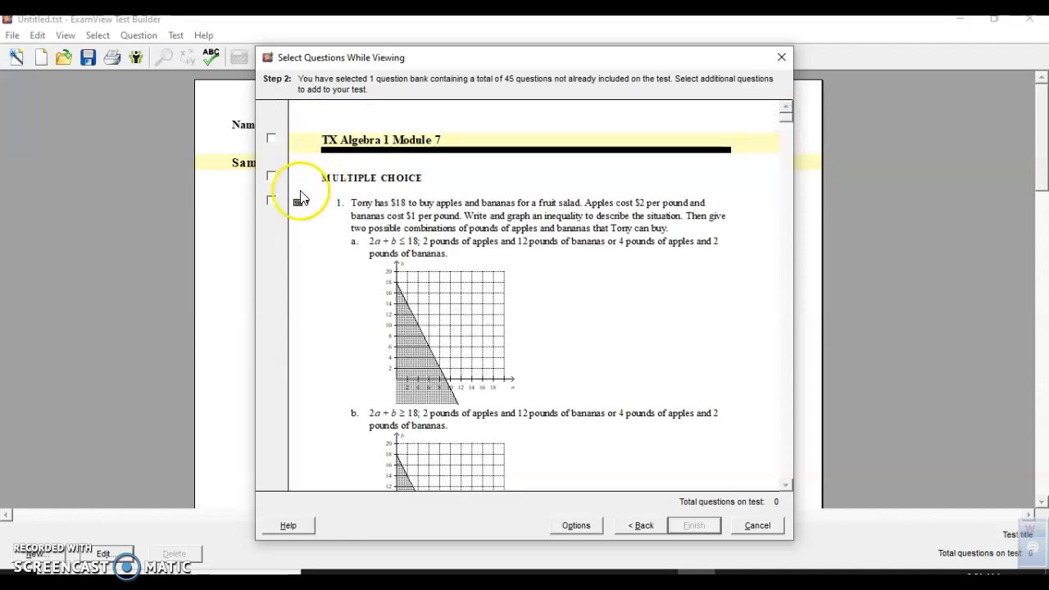
click(271, 200)
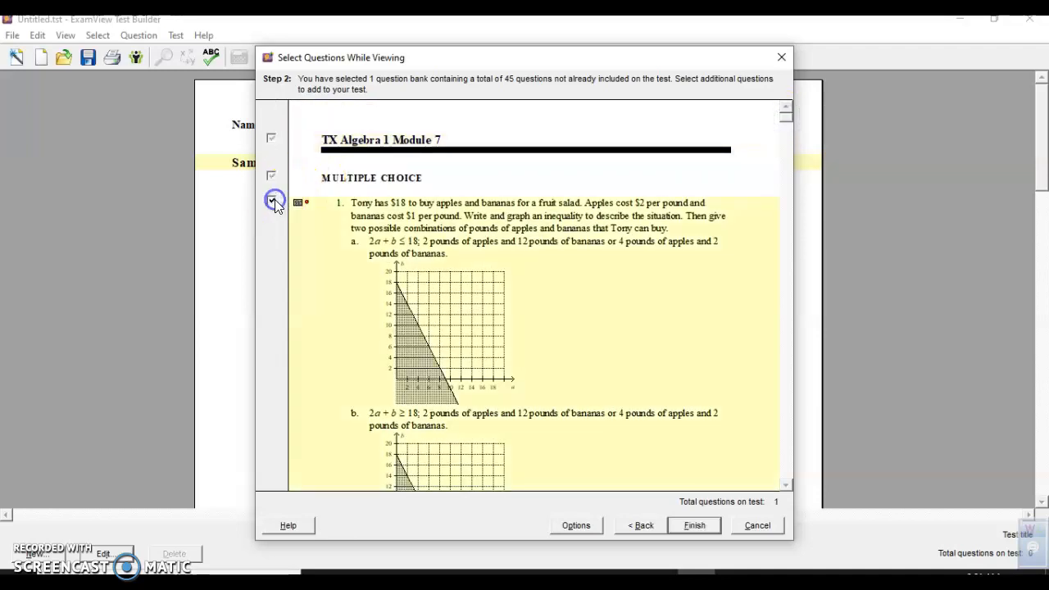
click(785, 488)
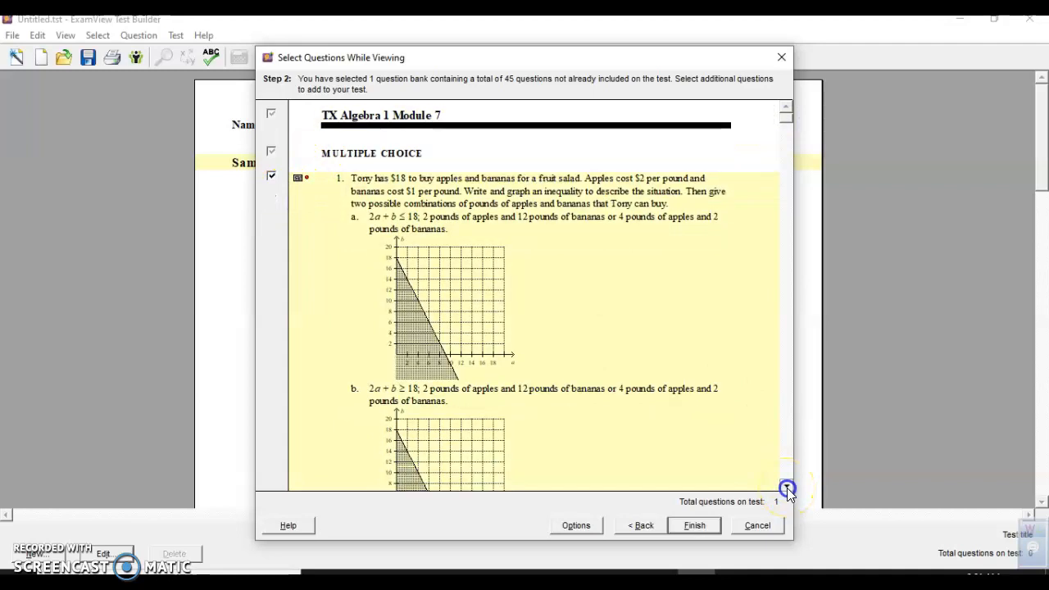
drag(786, 487, 786, 488)
click(271, 124)
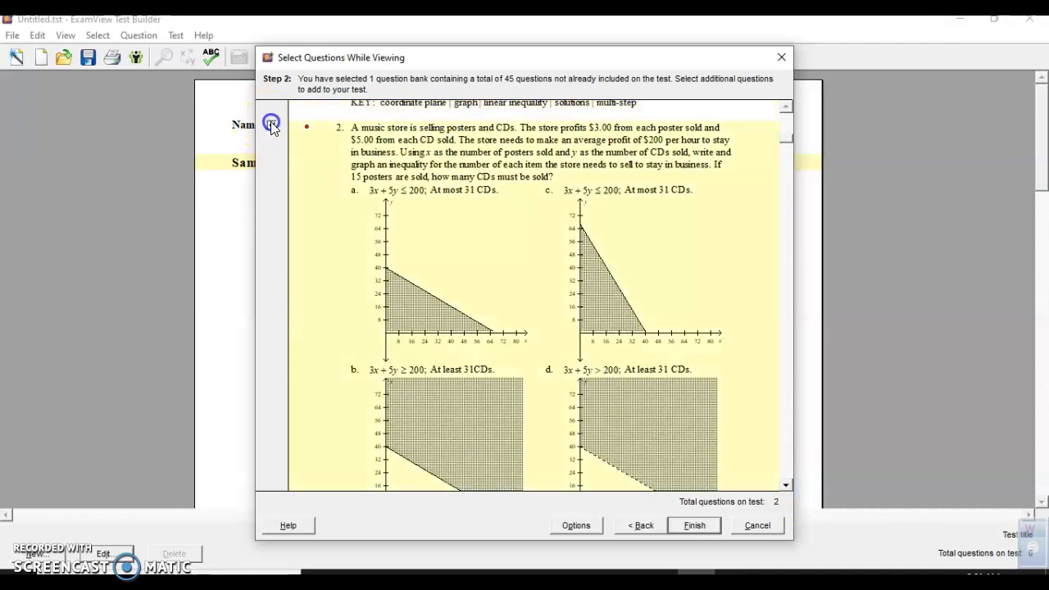
drag(787, 486, 788, 485)
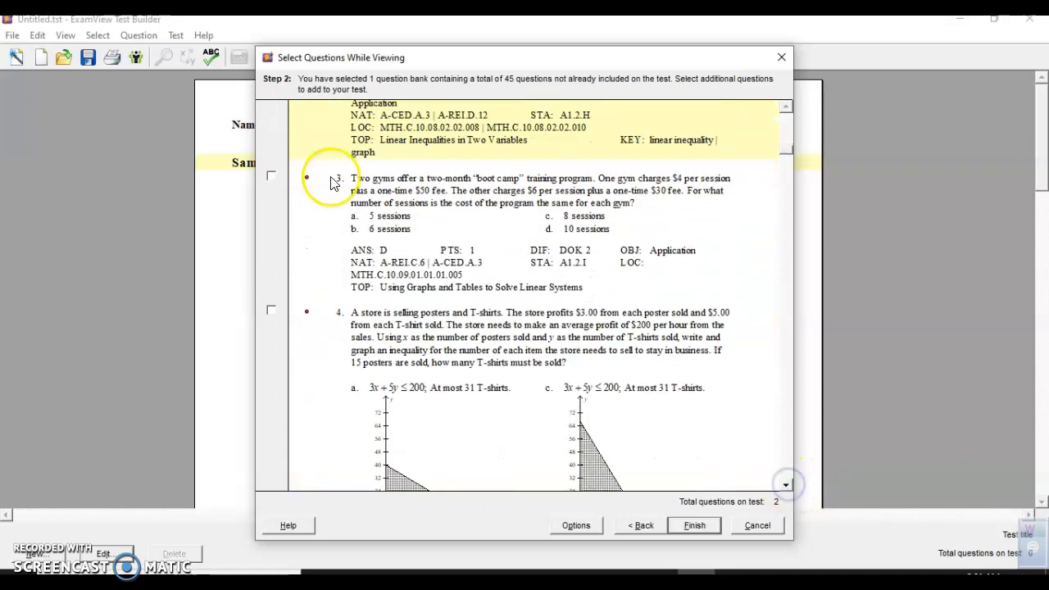
click(271, 176)
click(271, 311)
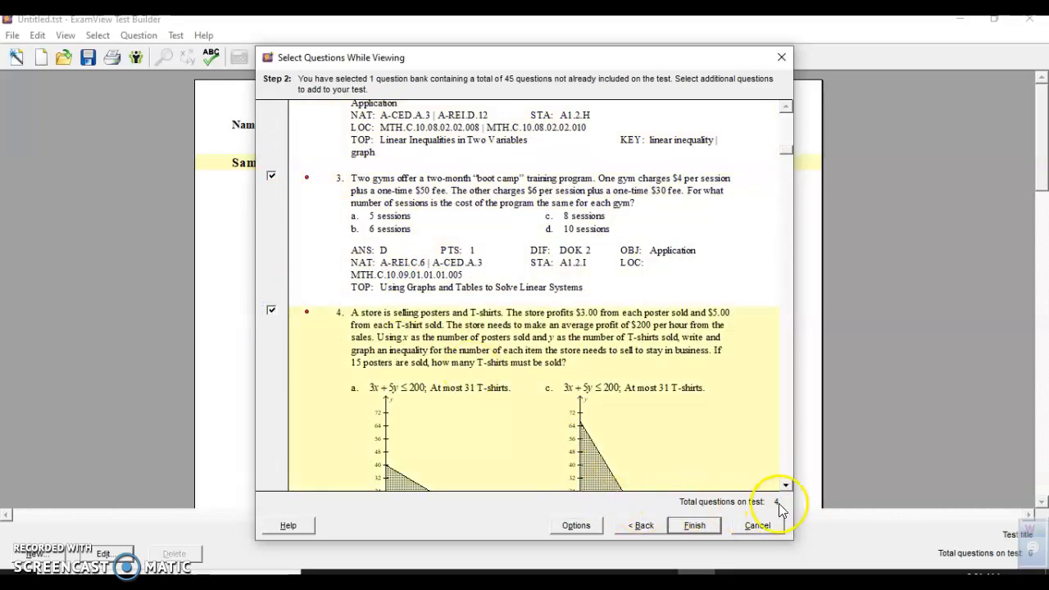
click(696, 527)
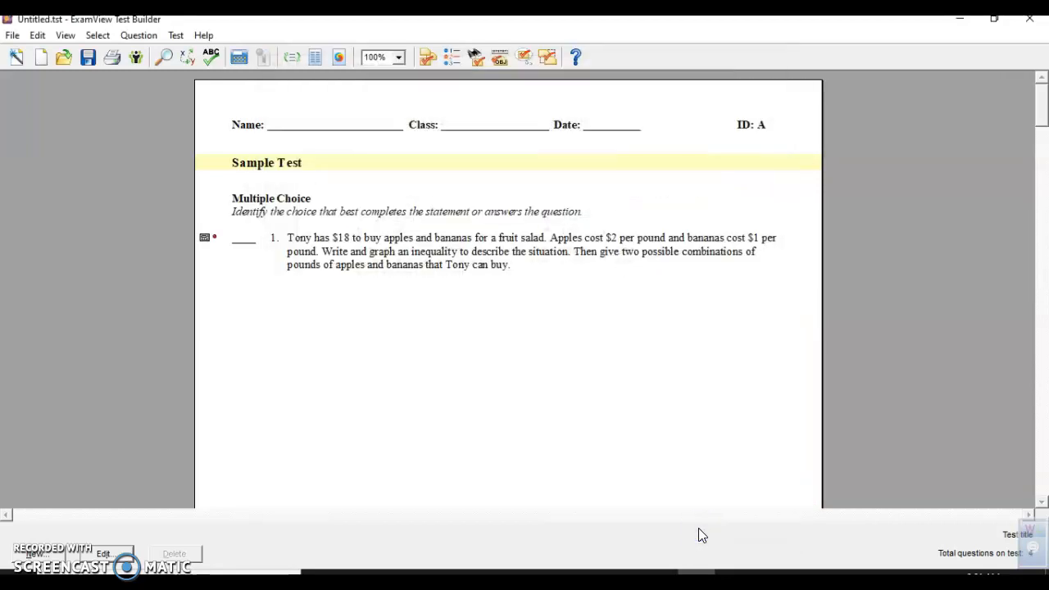
Step: Recalculate the values in the fruit salad question and switch it to short answer and back to multiple choice
drag(1039, 119, 1008, 117)
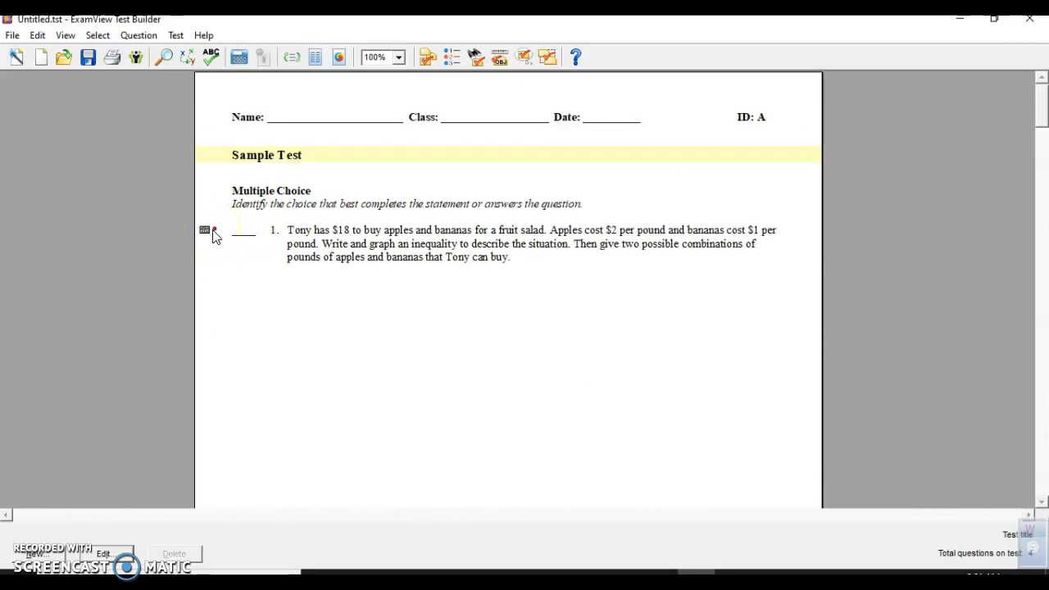
click(212, 234)
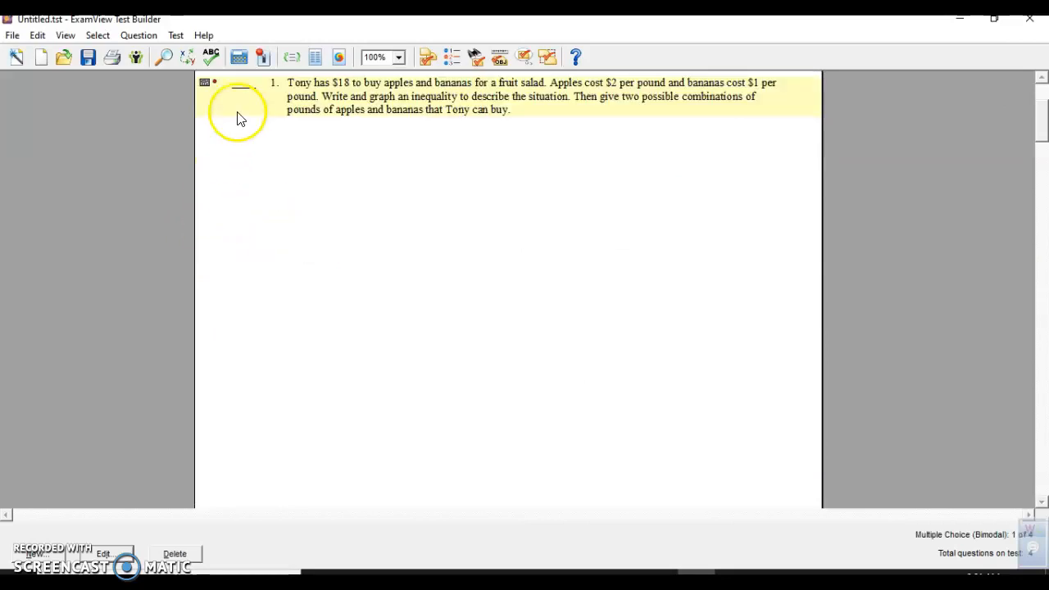
click(263, 59)
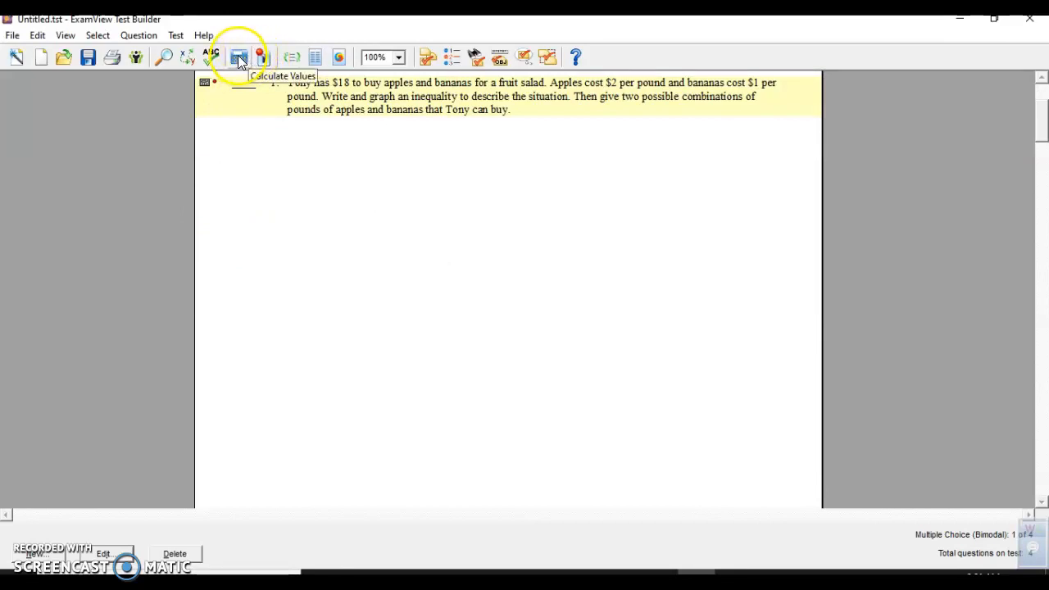
click(238, 59)
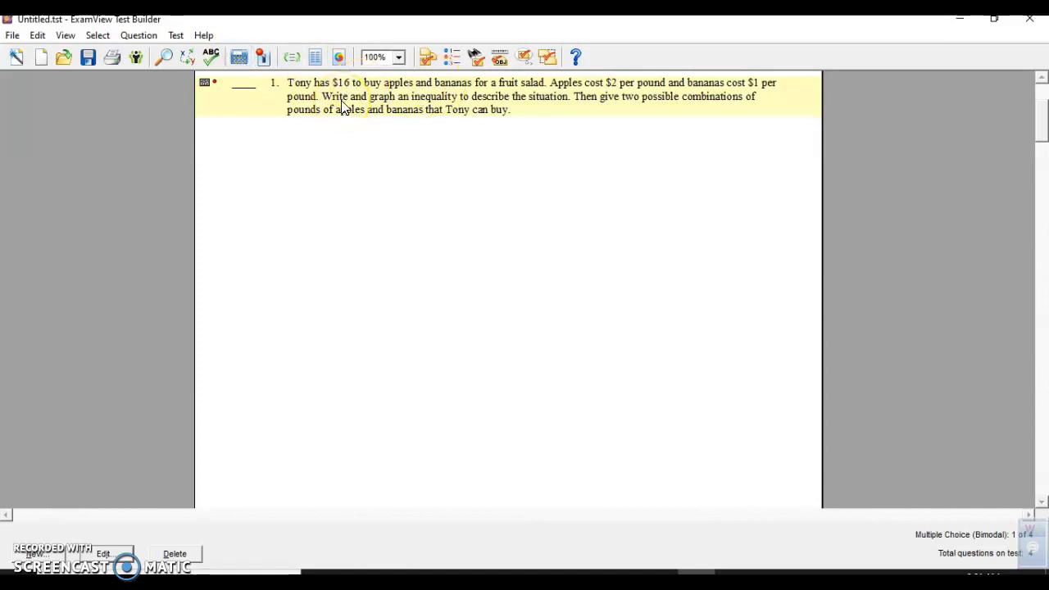
click(261, 62)
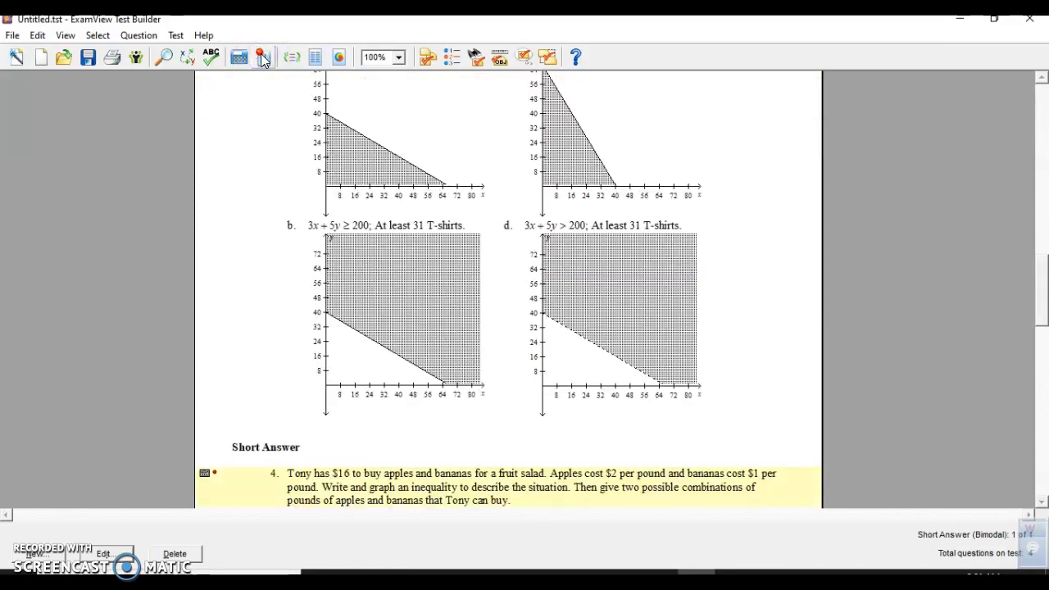
click(262, 58)
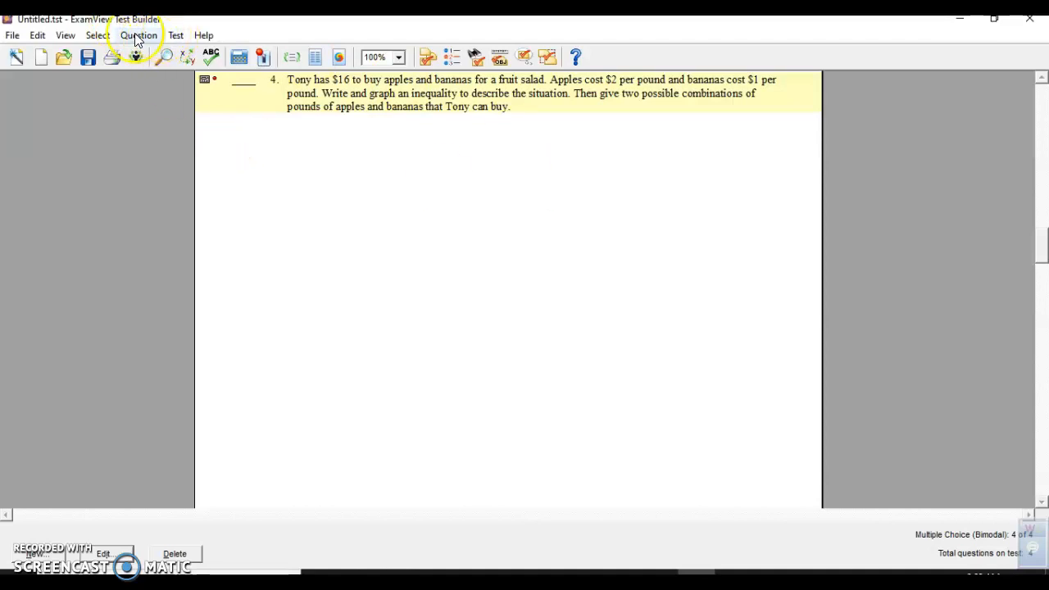
Step: Export the test in Blackboard 7.1-9.0 format to Downloads as "Sample Test", replacing the existing file
click(11, 36)
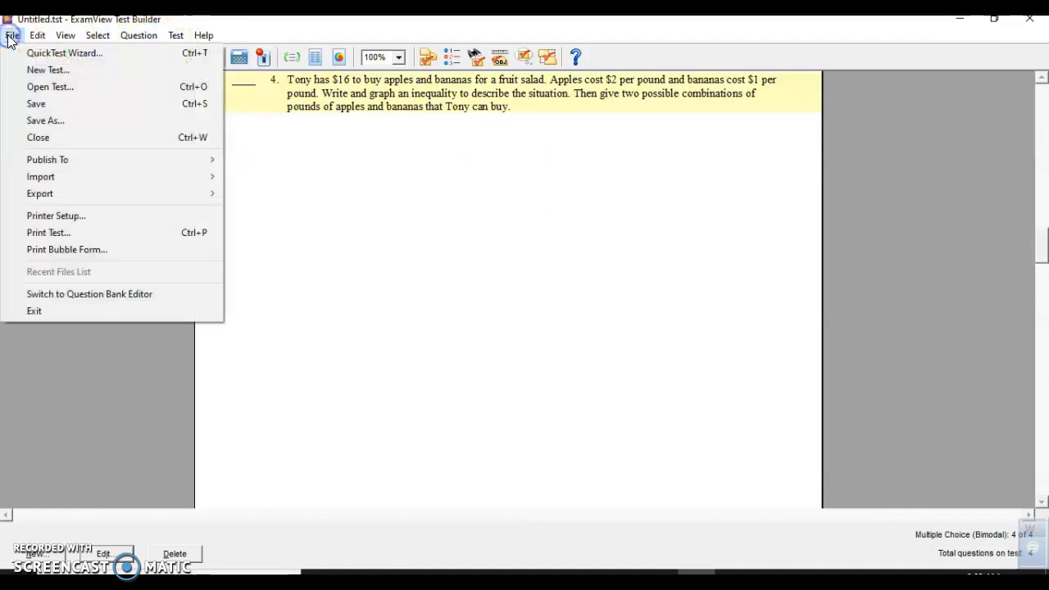
mouse_move(83, 195)
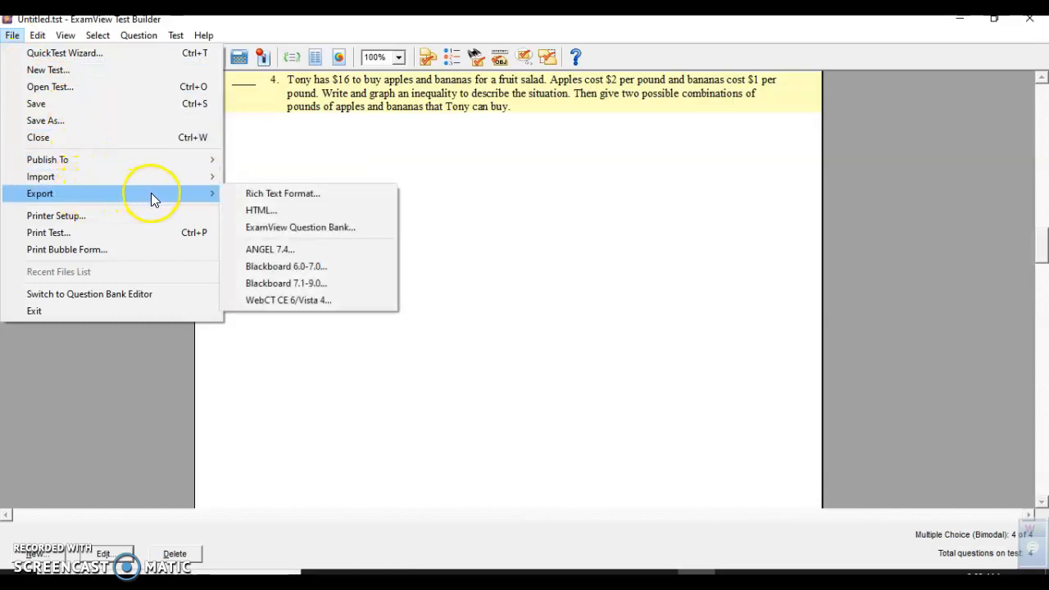
click(288, 283)
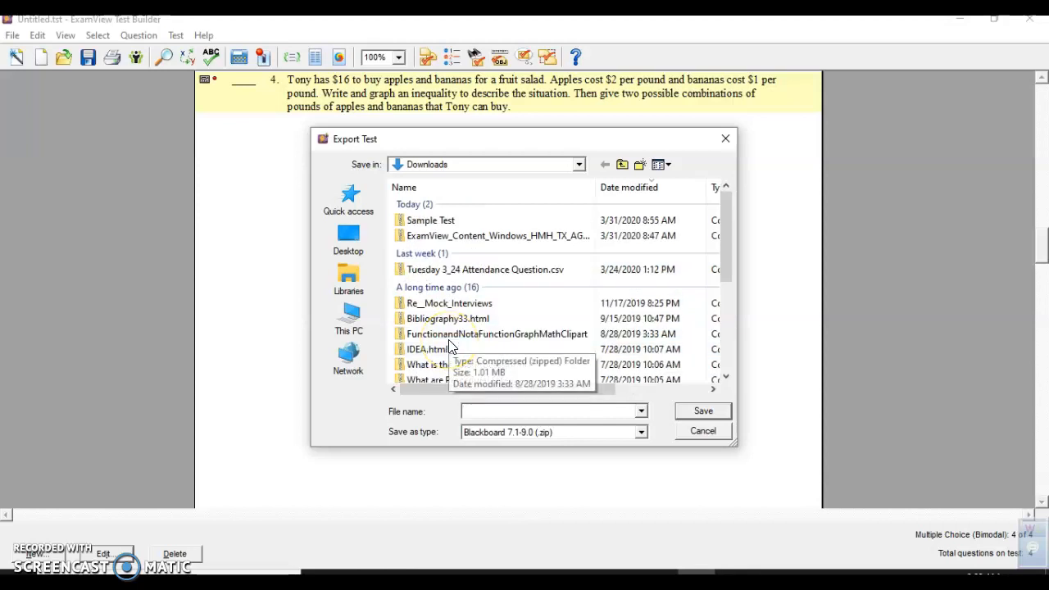
click(553, 411)
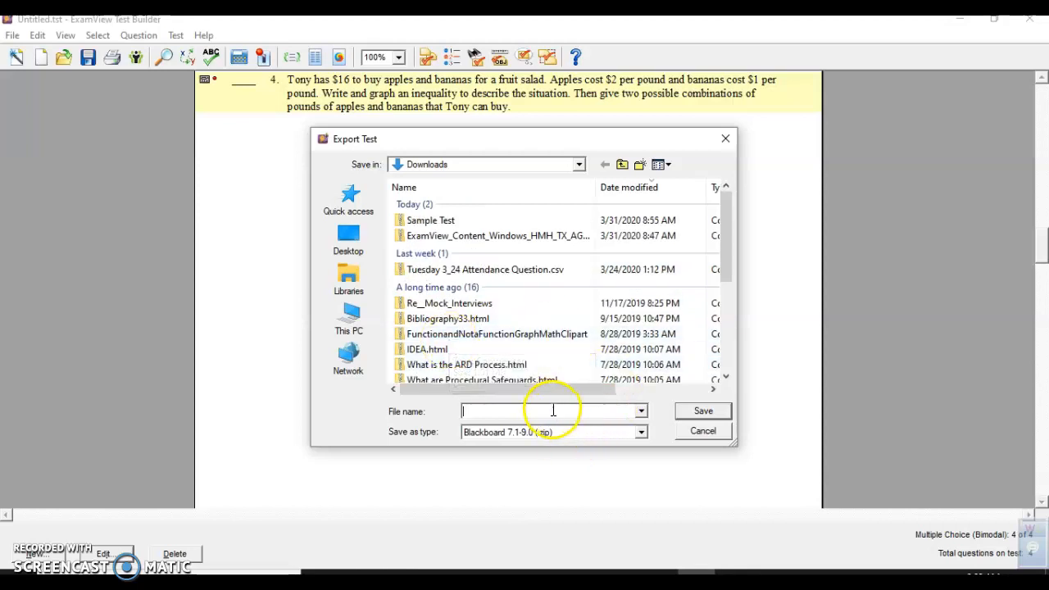
text(Sample Test)
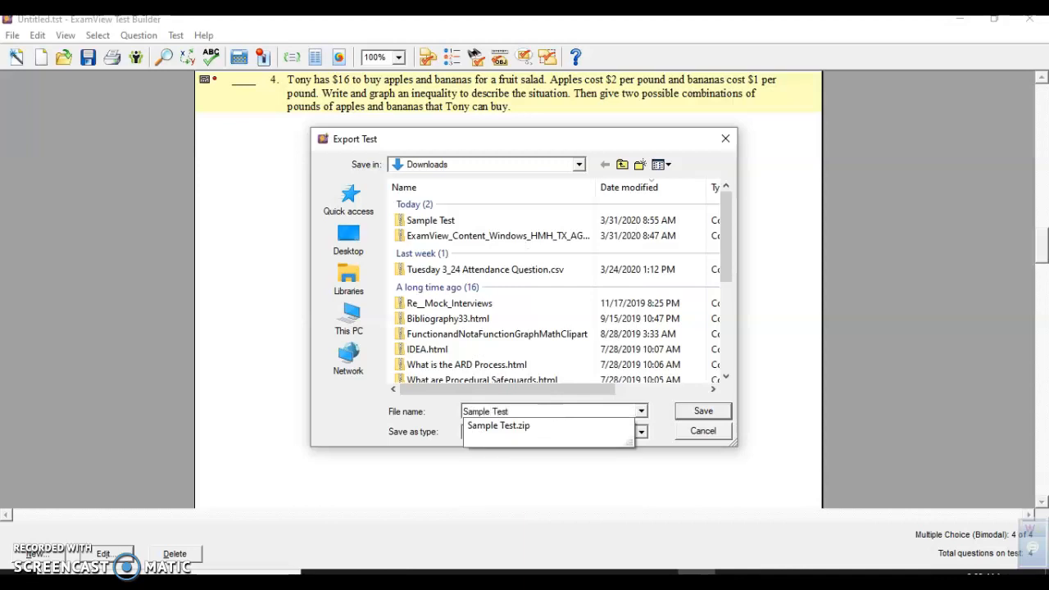
click(724, 415)
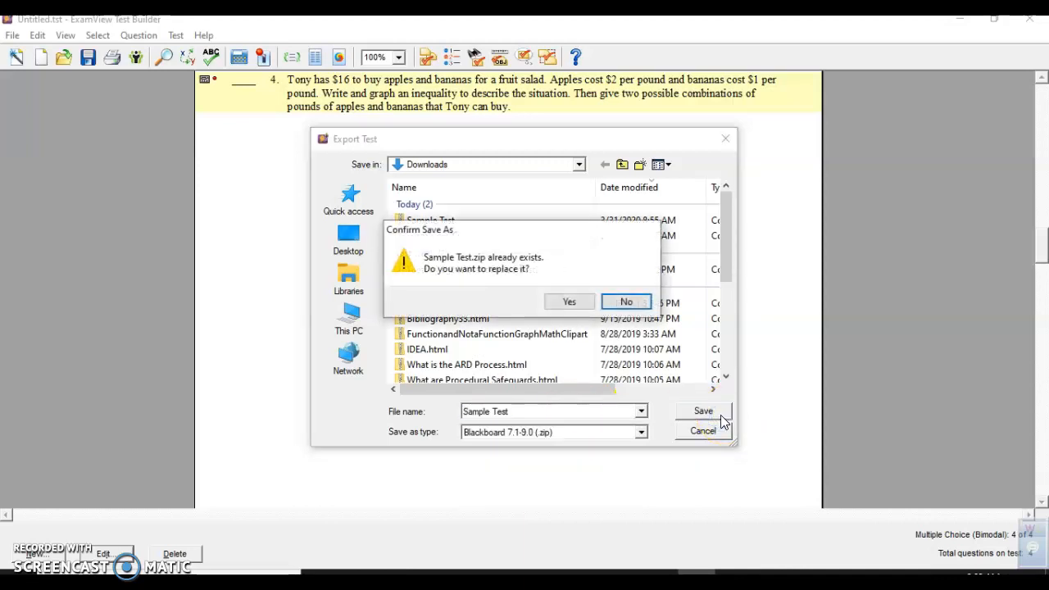
click(556, 300)
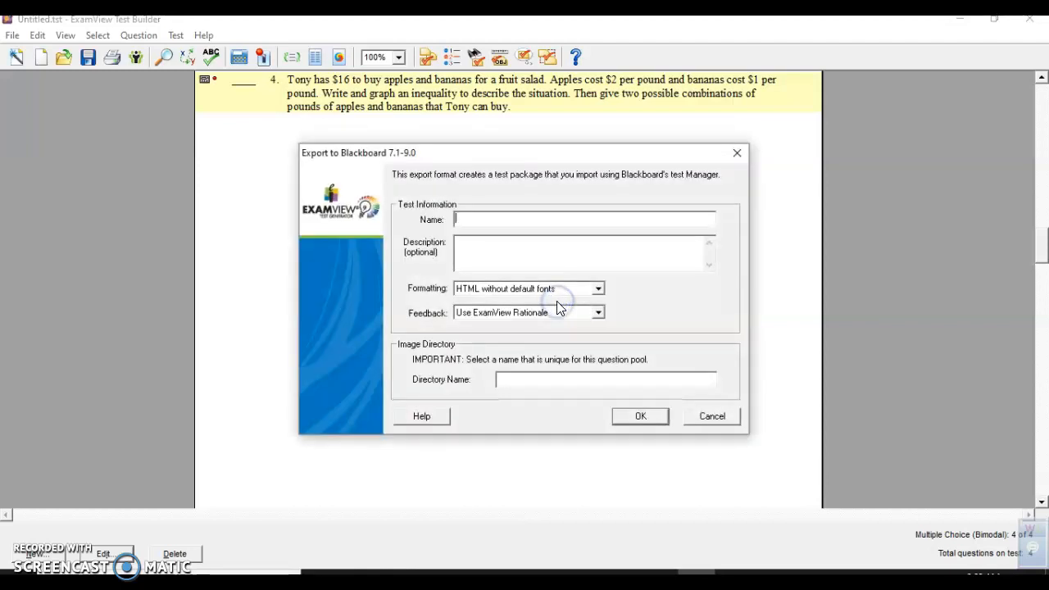
Step: Set both the Blackboard test name and the image directory name to "Sample Test" and run the export
text(Sample Test)
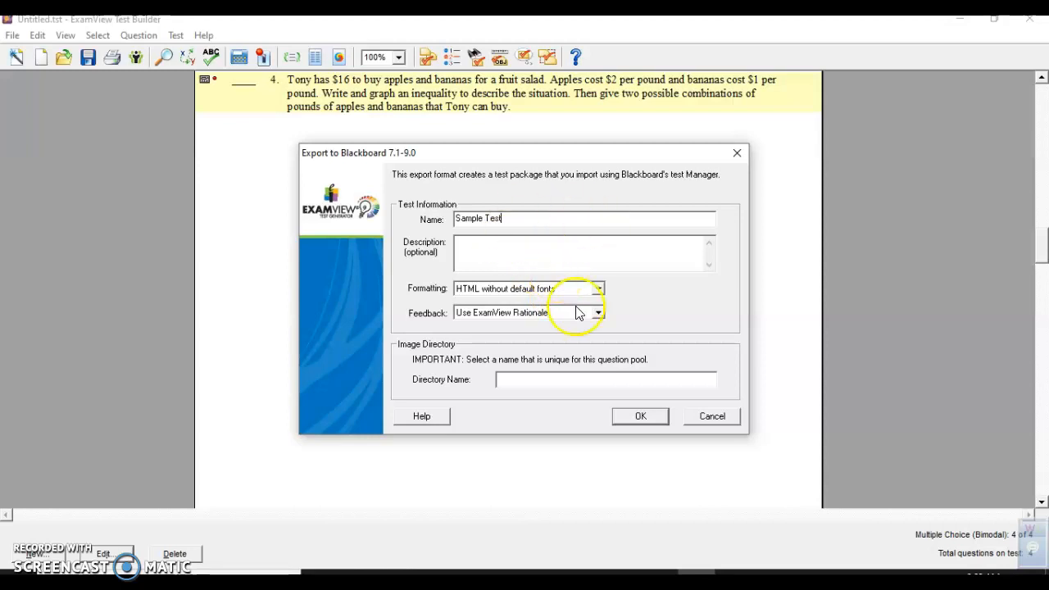
click(522, 378)
text(Sample Test)
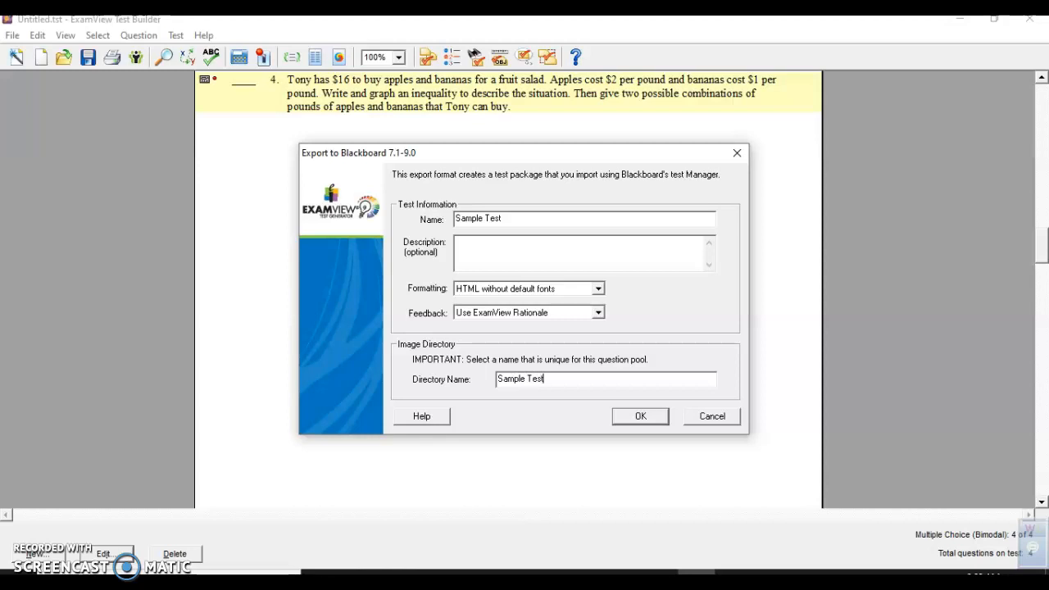
click(640, 416)
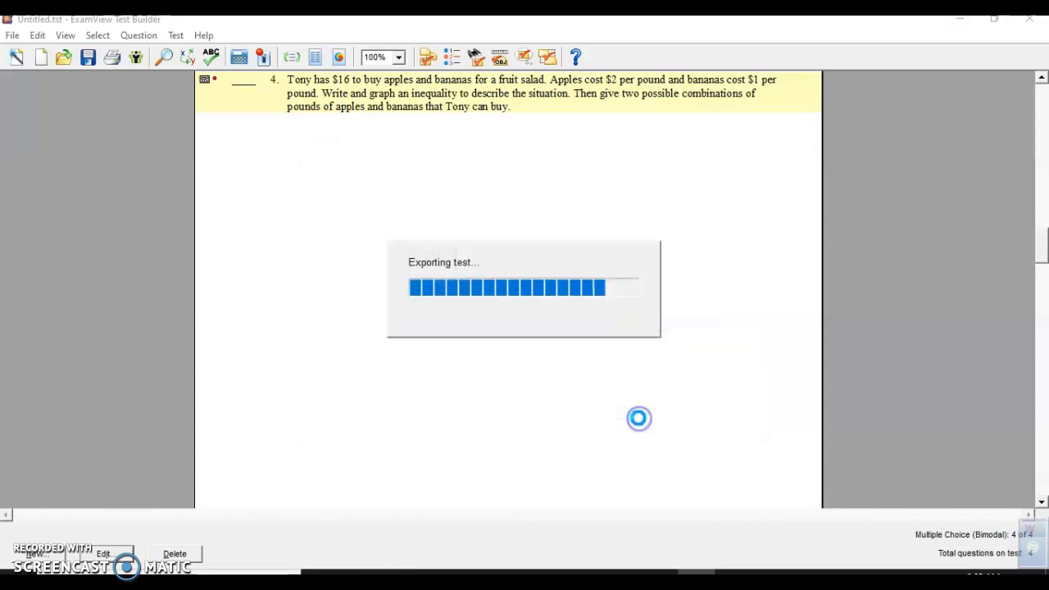
Step: Minimize the test builder and switch to the Chrome window with the Algebra I B course's Quizzes page in Canvas
click(960, 19)
click(622, 579)
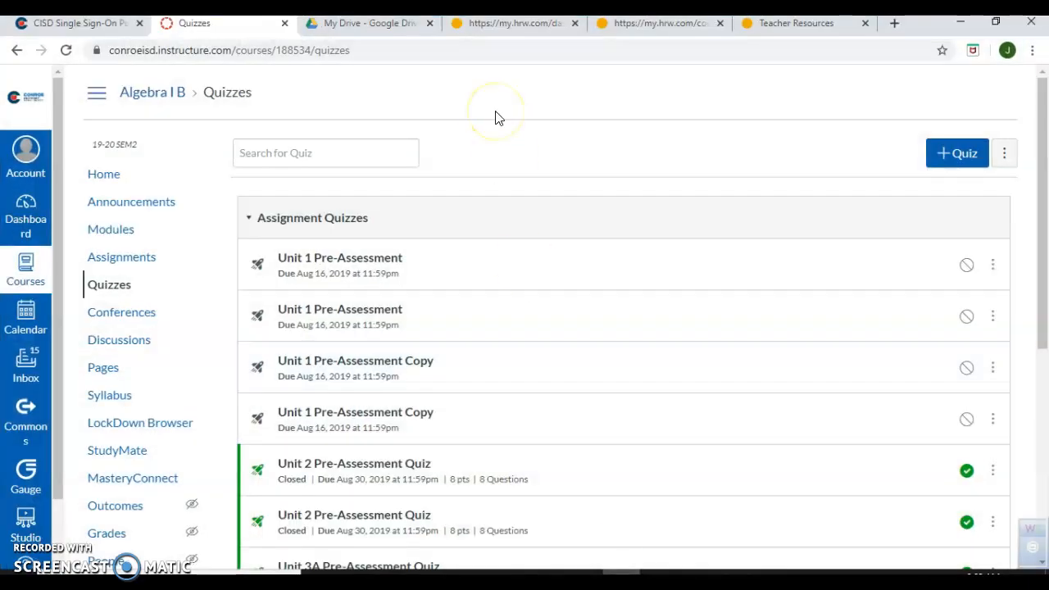
Step: Look through the weekly content on the Algebra I B course's Modules page
click(117, 232)
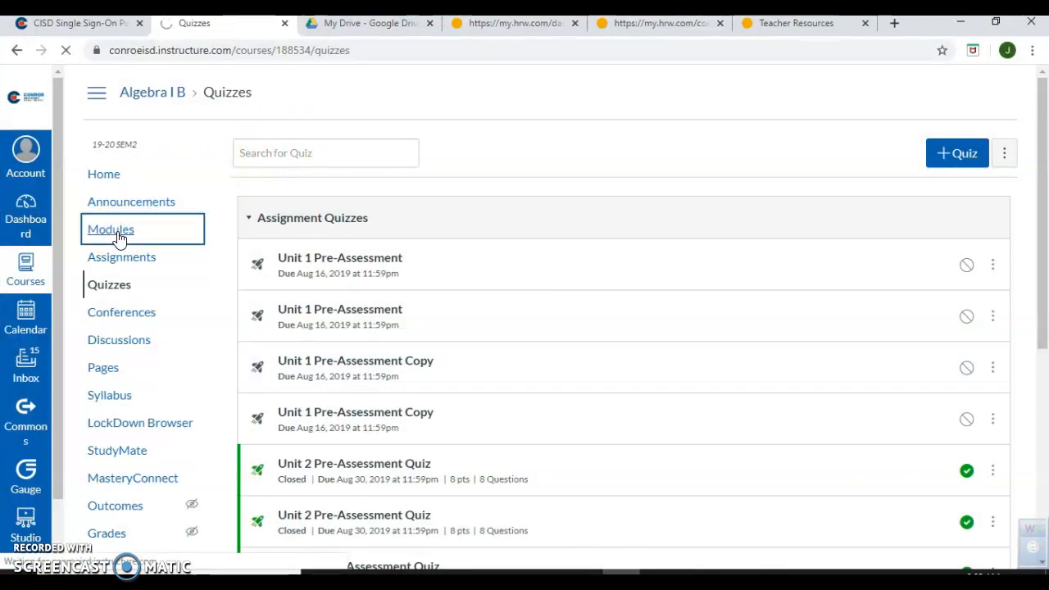
click(123, 227)
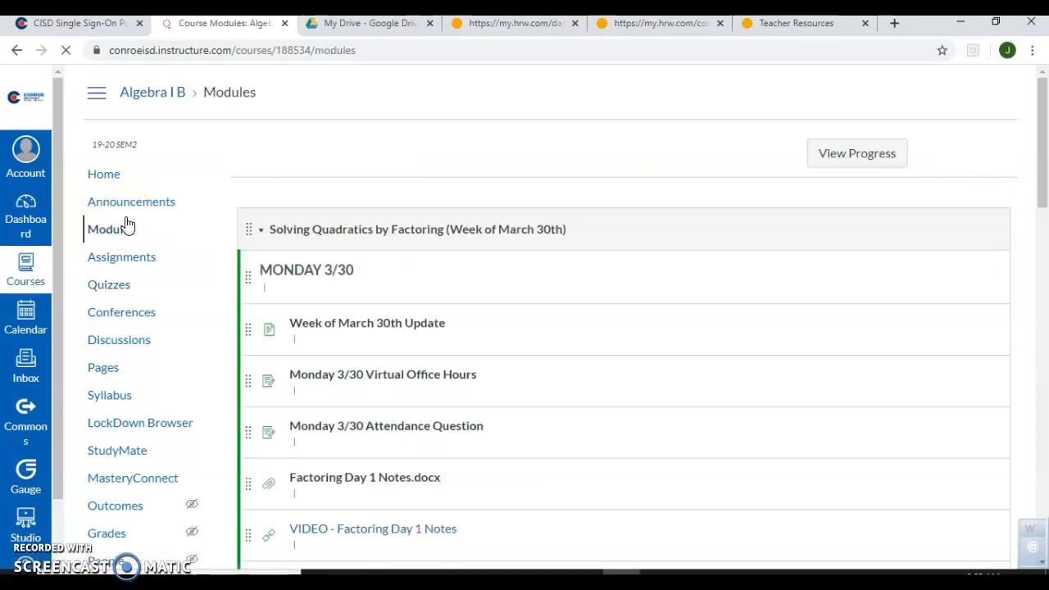
click(664, 127)
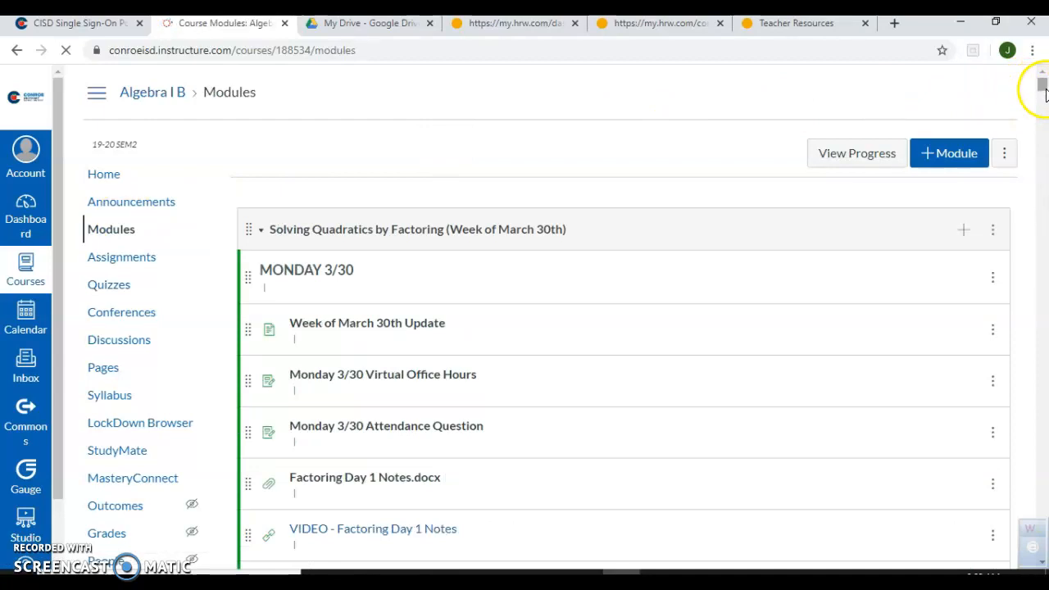
drag(1042, 86, 1043, 108)
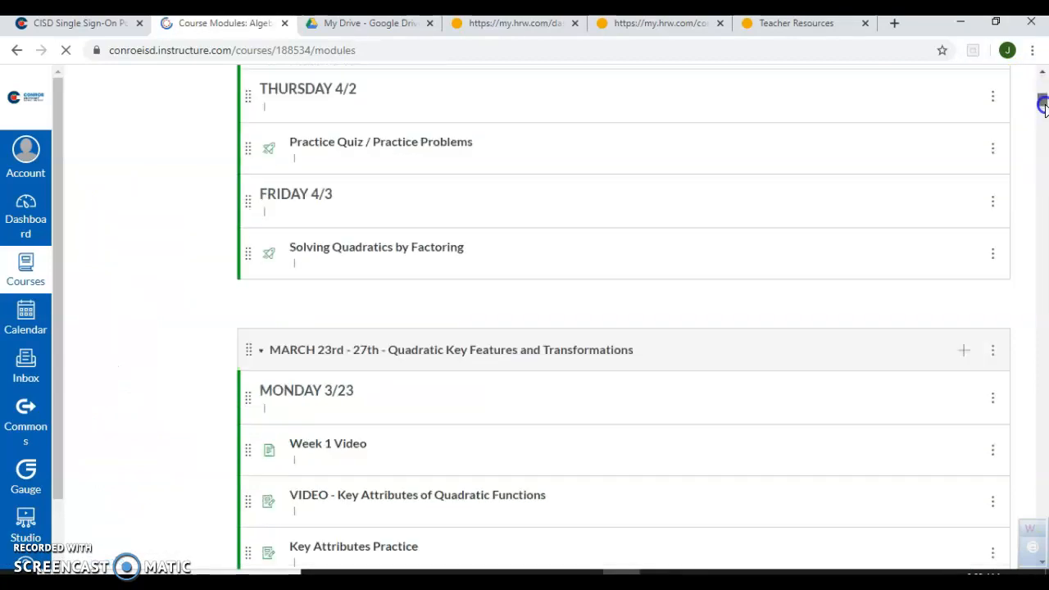
click(1043, 75)
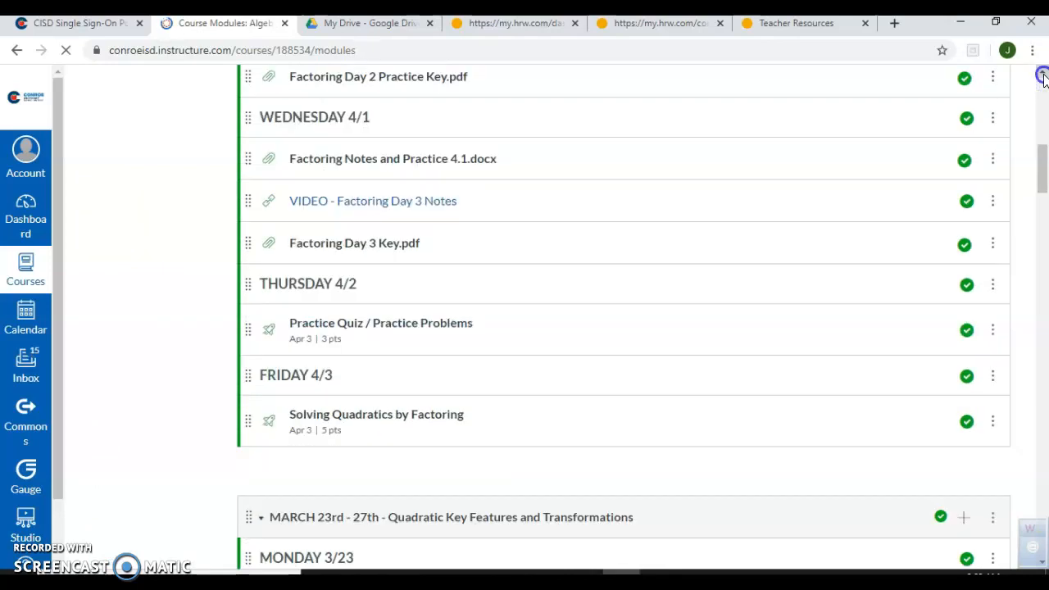
click(1043, 75)
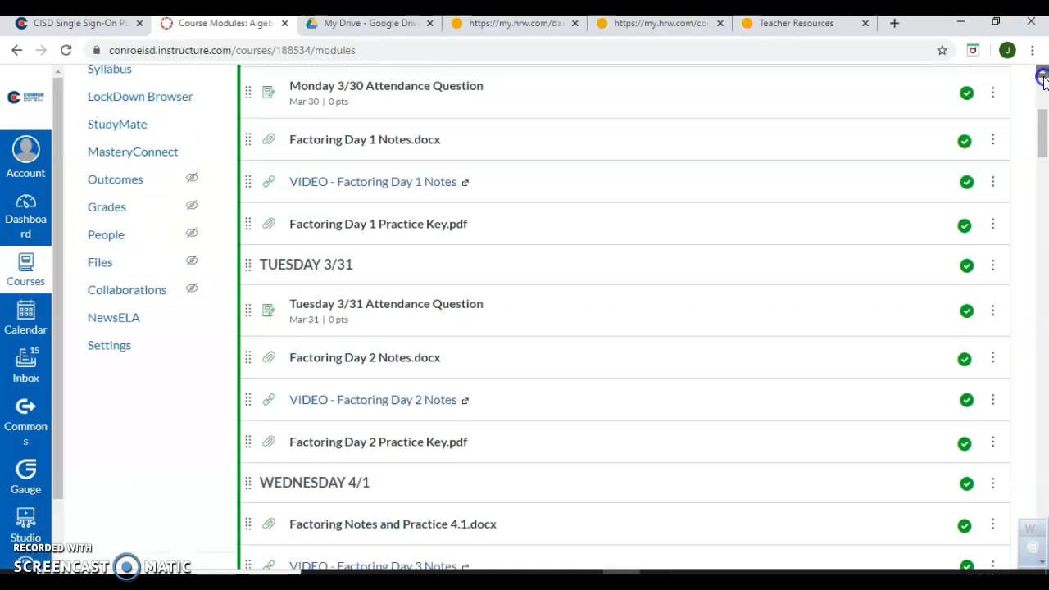
Step: Start a course content import from the course settings, using the Blackboard 6/7/8/9 export .zip type and Sample Test.zip from Downloads
click(119, 423)
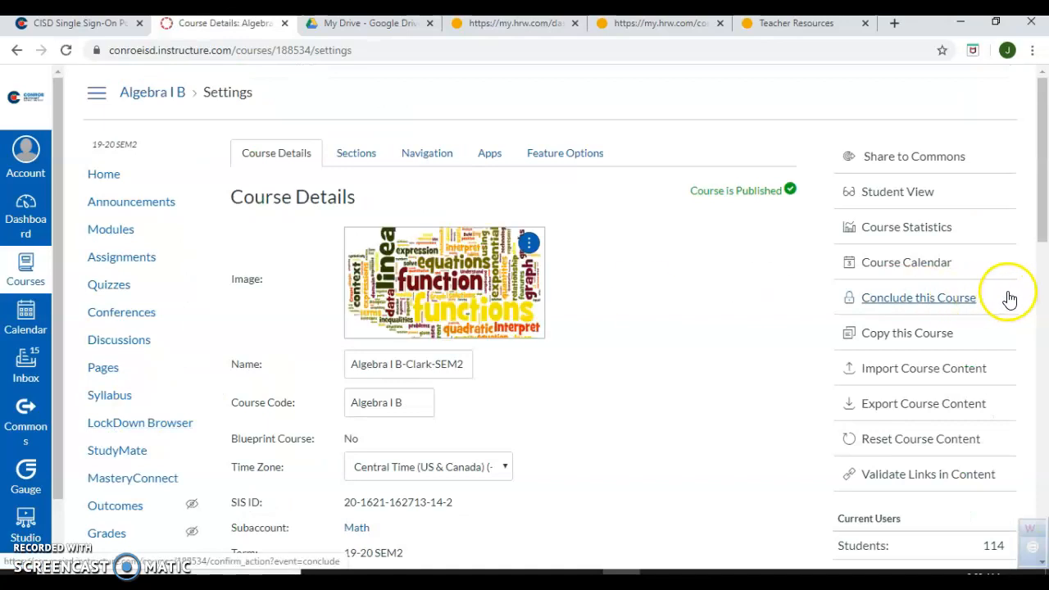
click(922, 373)
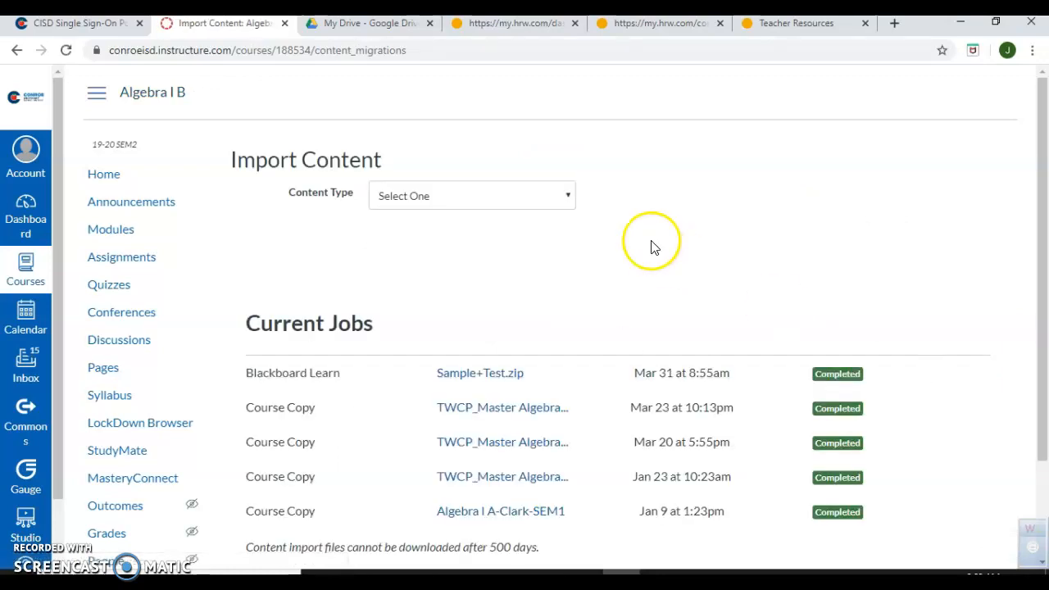
click(554, 199)
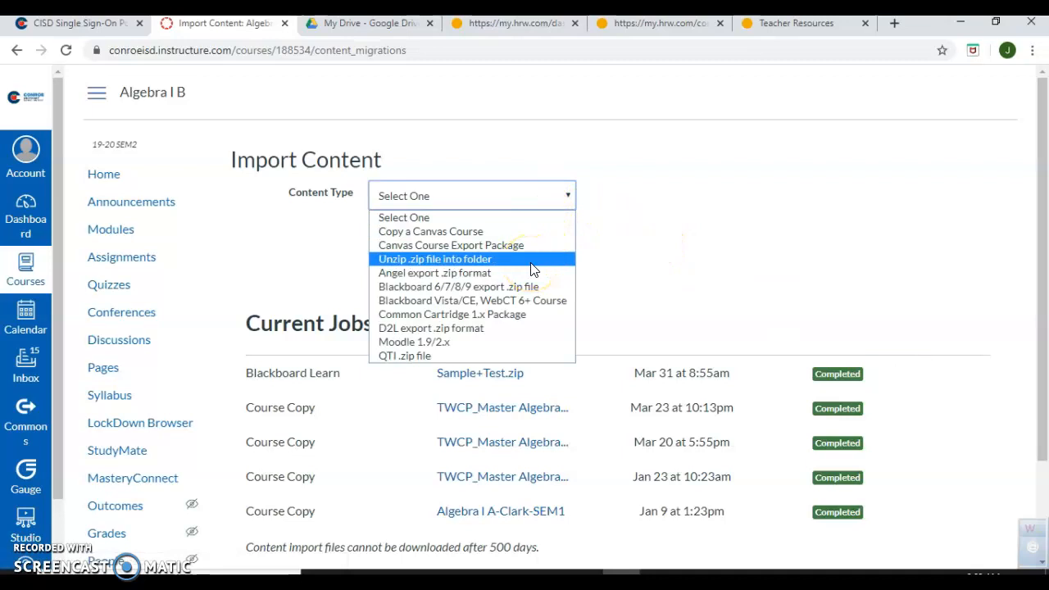
click(525, 291)
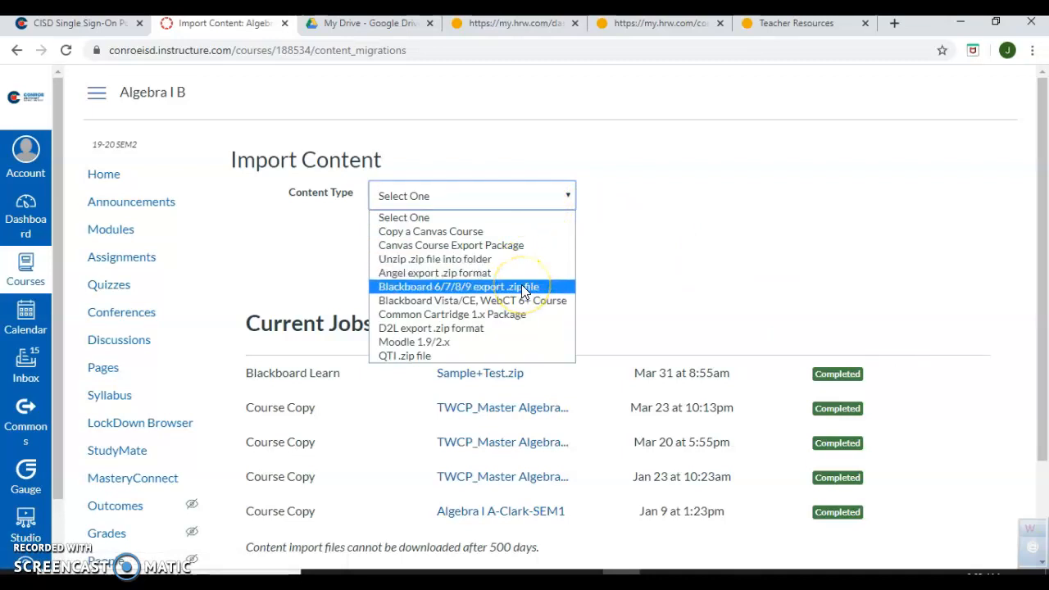
click(521, 287)
click(425, 242)
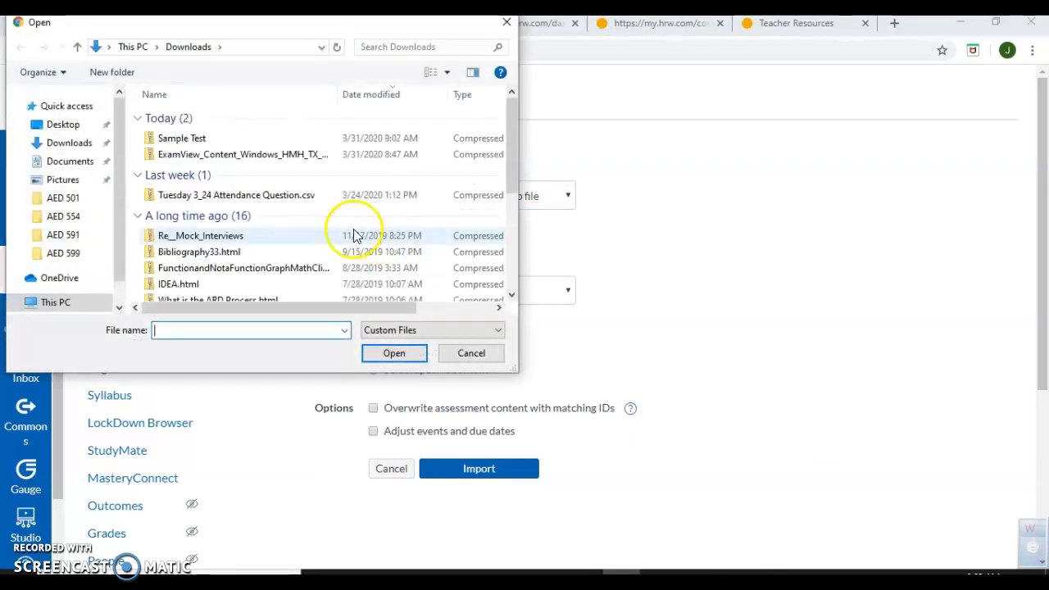
click(188, 137)
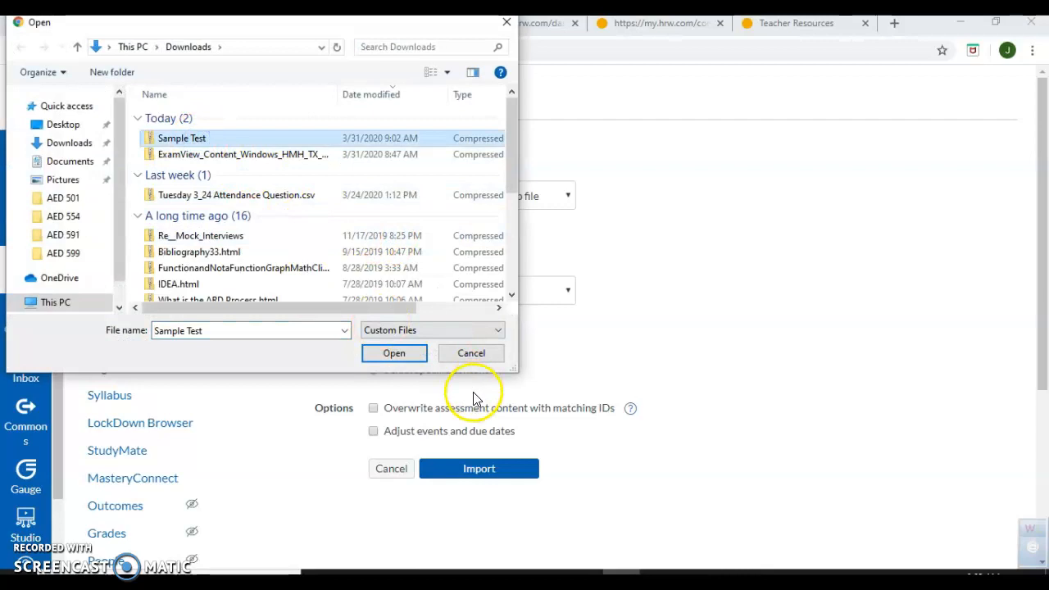
click(412, 359)
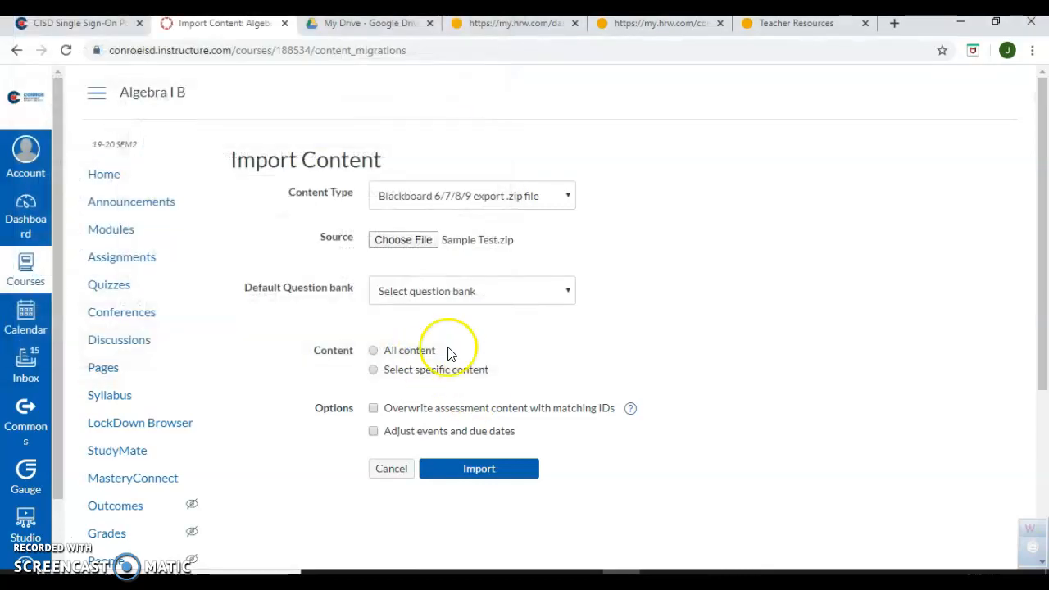
Step: Create a default question bank named "Sample Examview Upload" for the import and run it with all content
click(526, 290)
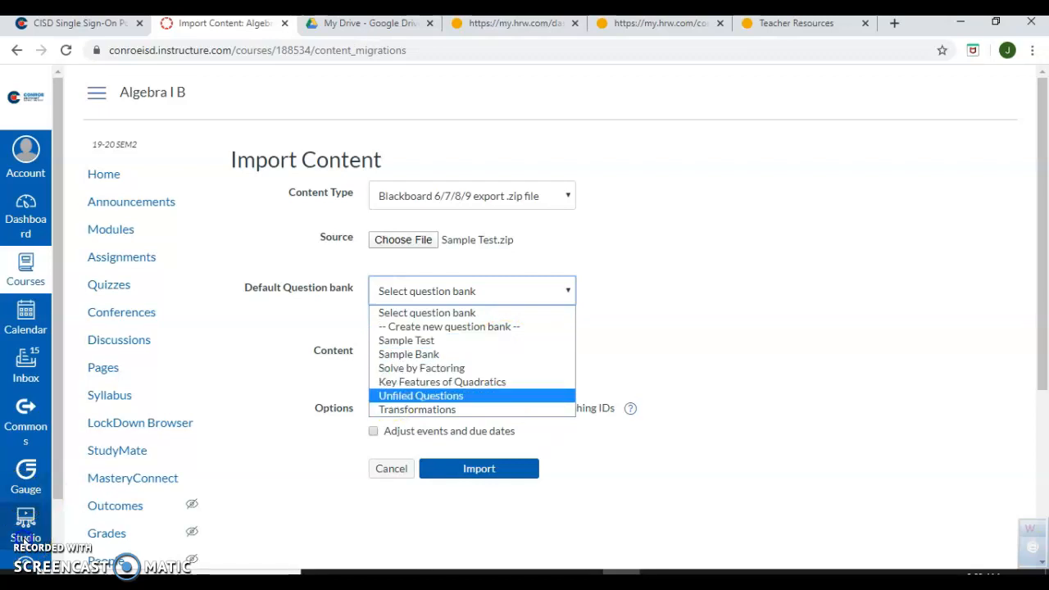
click(554, 308)
click(562, 290)
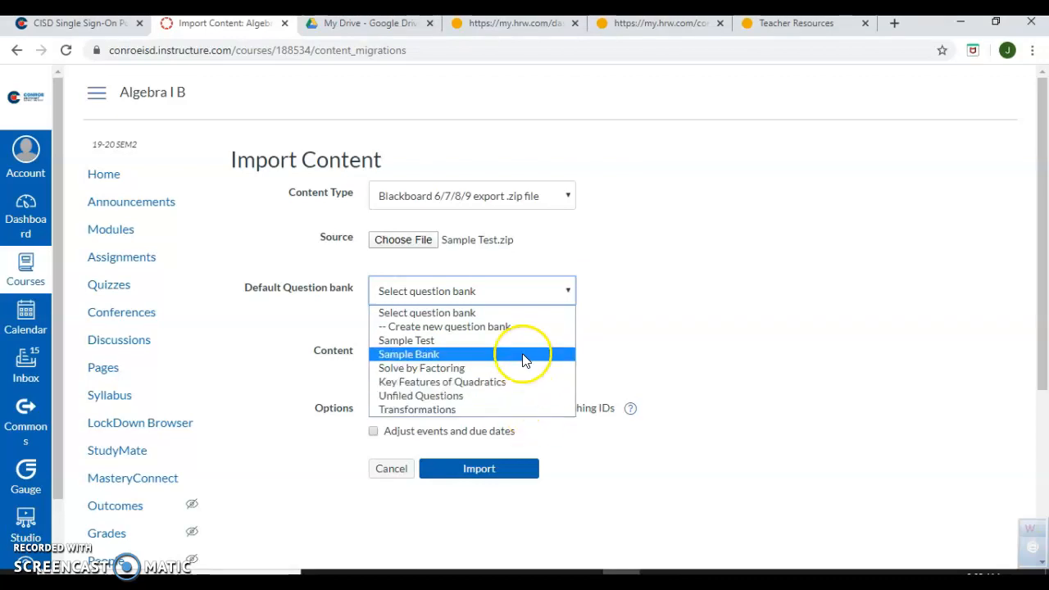
click(518, 327)
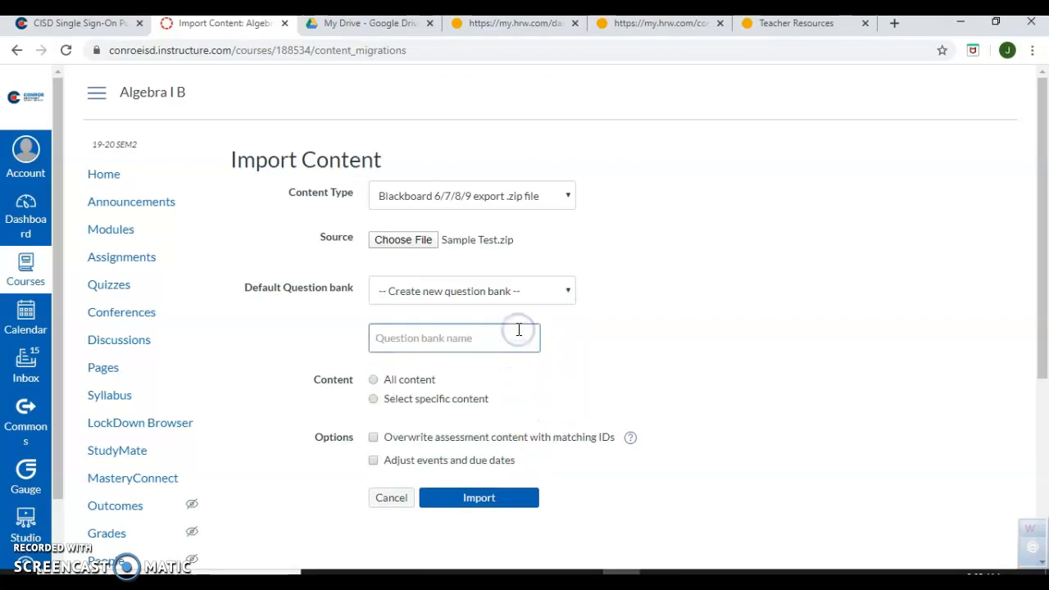
text(Sample)
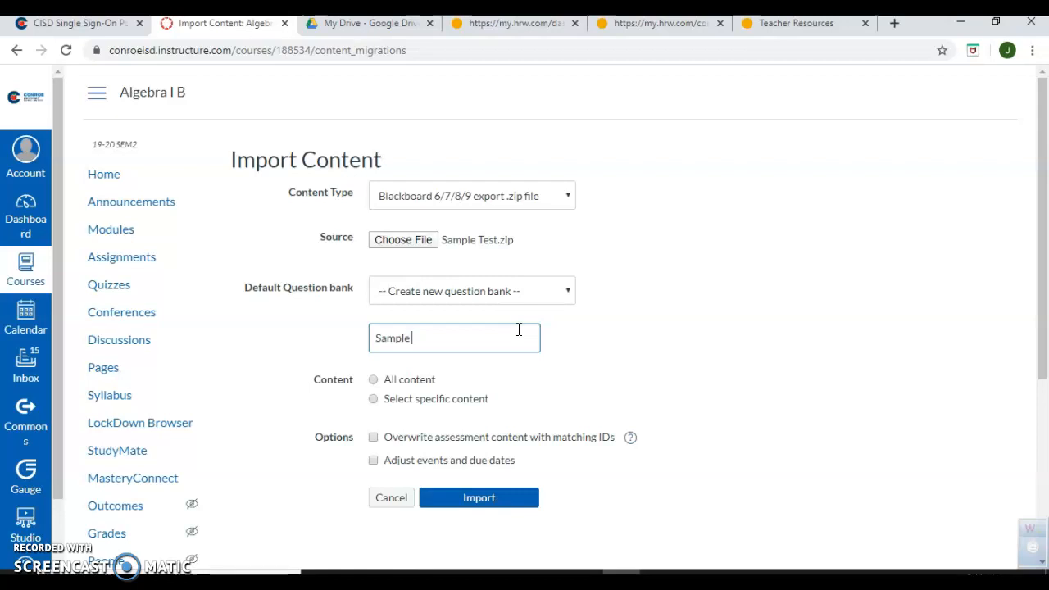
text( Examview Upload)
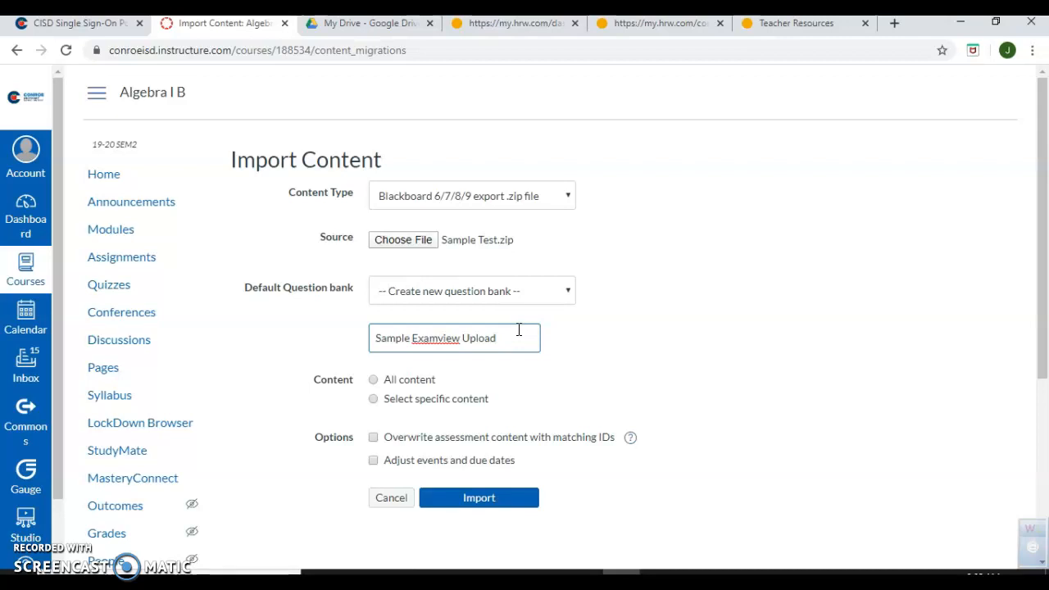
click(373, 379)
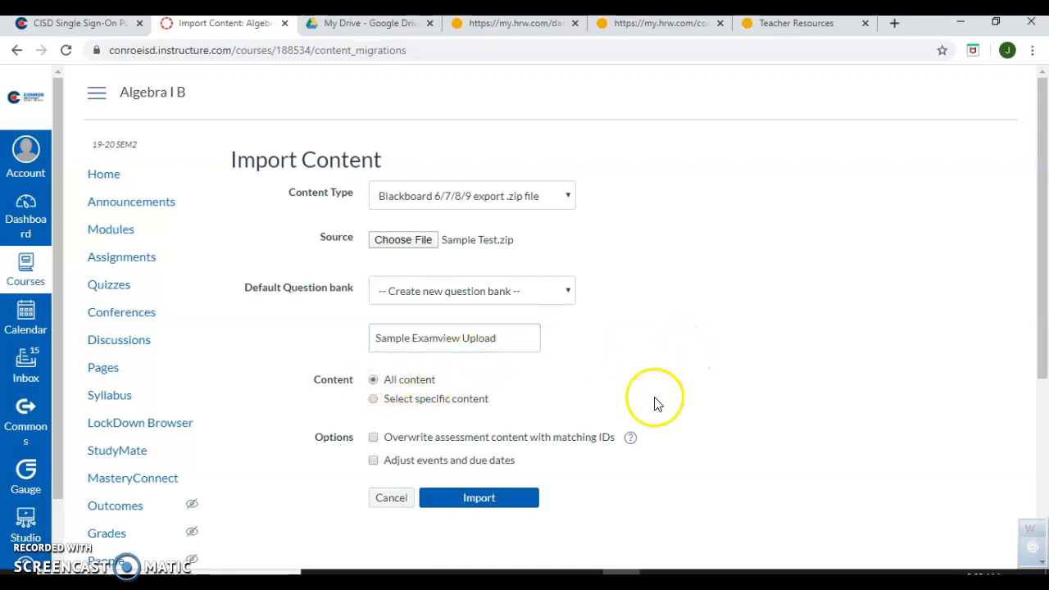
click(479, 497)
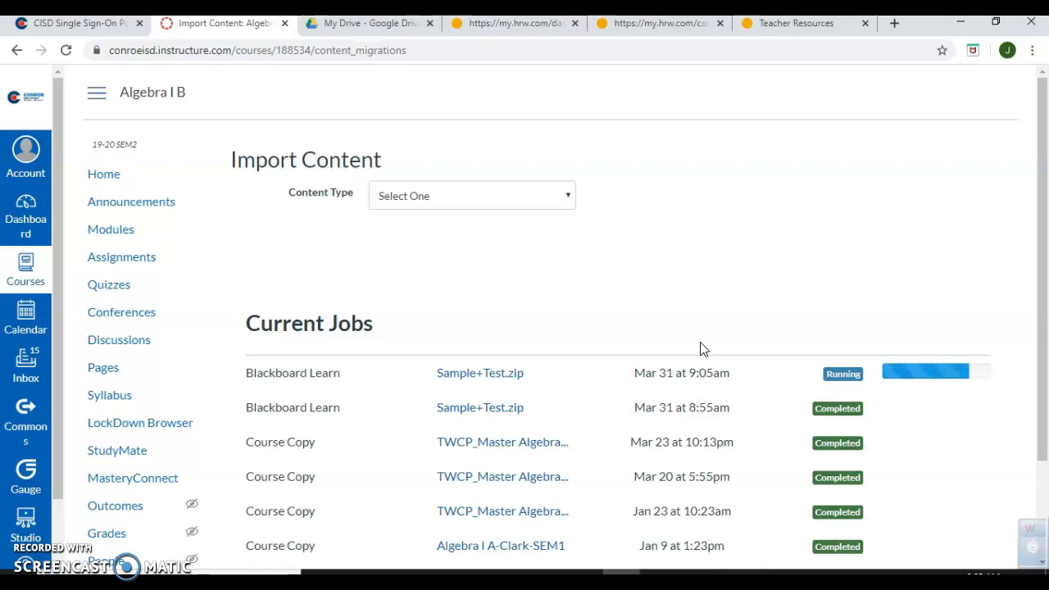
Step: Find the imported Sample Test among the course's quizzes, review its details and open it for editing
click(121, 286)
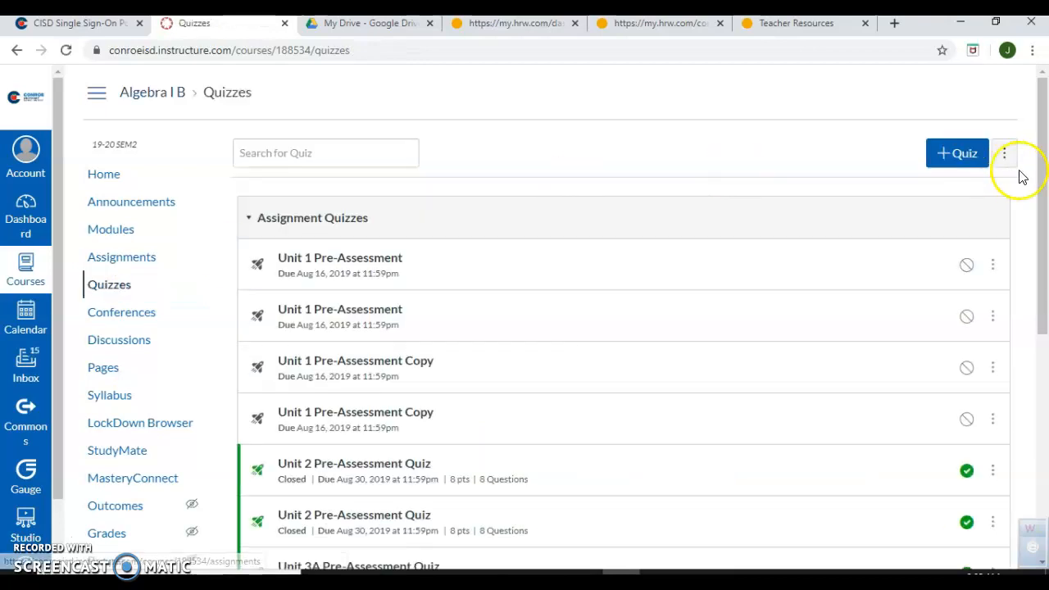
drag(1042, 123, 1044, 278)
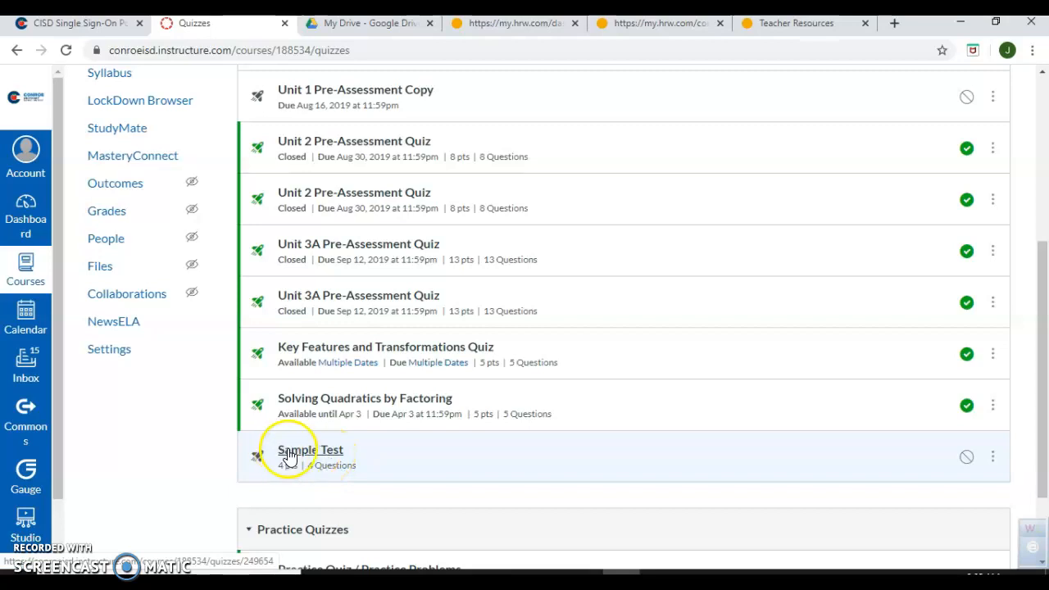
click(317, 452)
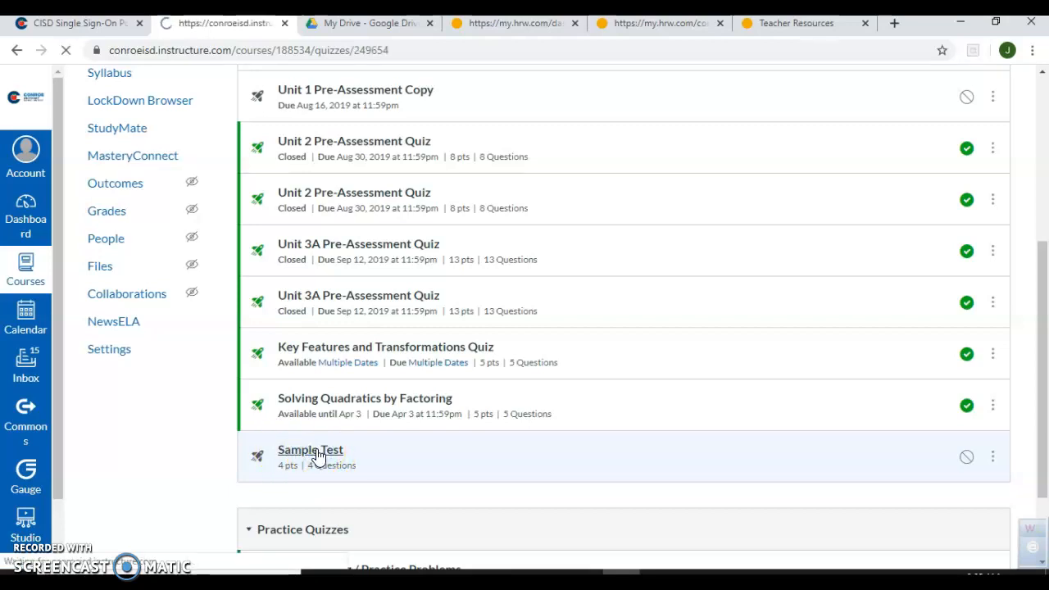
drag(754, 233, 1043, 154)
click(895, 251)
drag(1044, 197, 1022, 172)
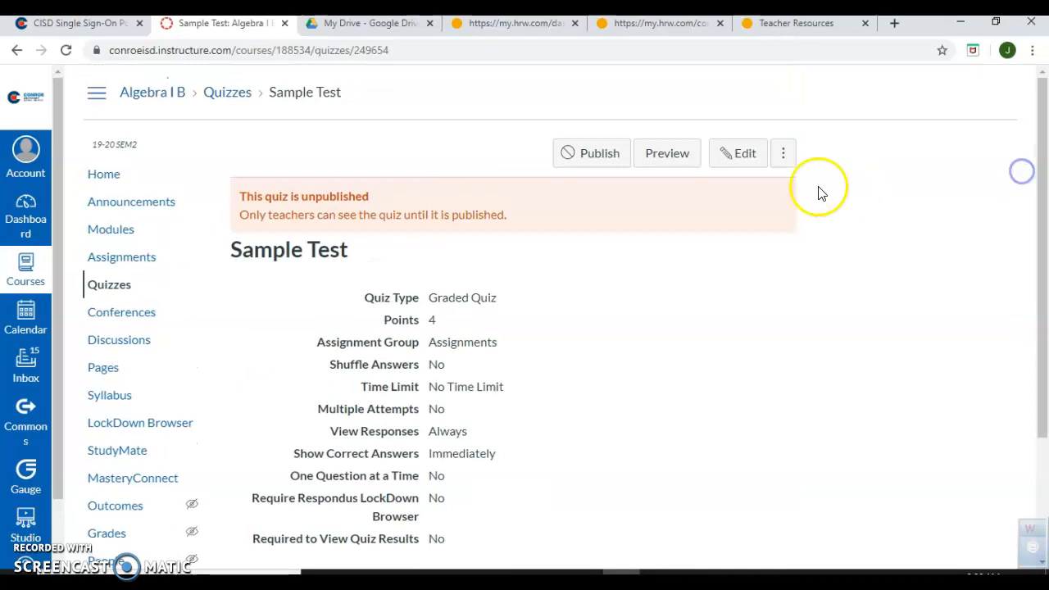
click(747, 158)
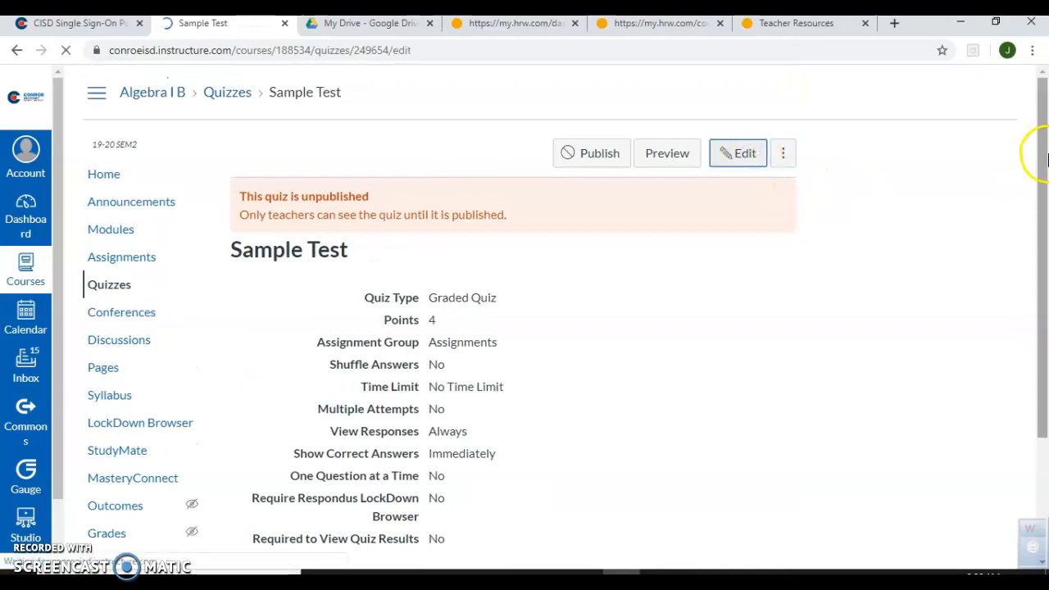
drag(1044, 160, 1011, 157)
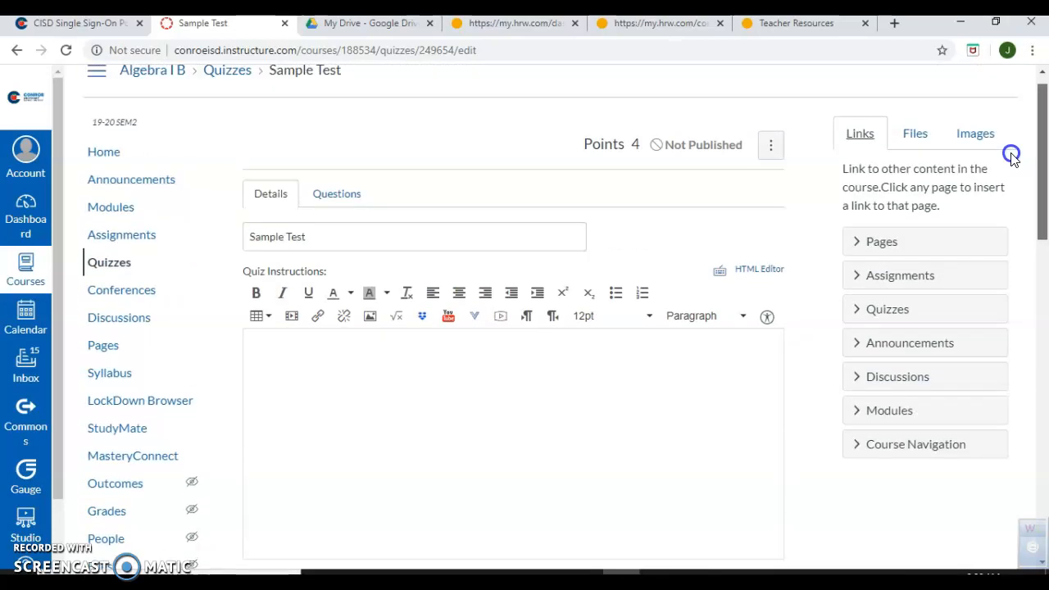